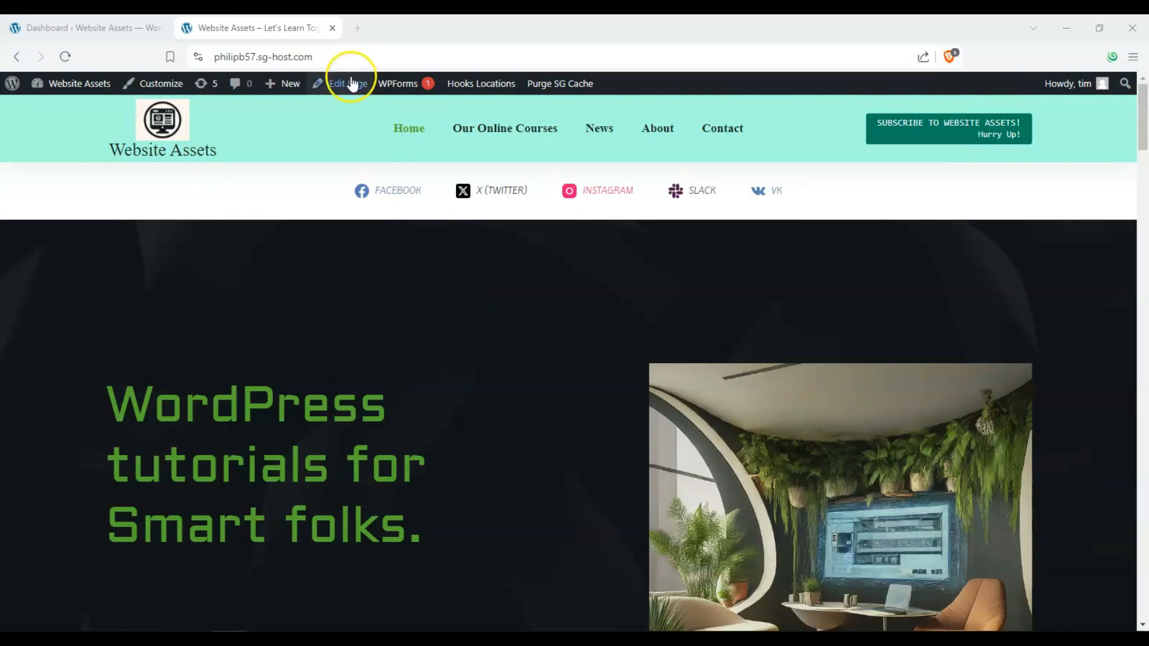
Load the nonexistent path /kluiyflkuicy on the website to bring up its default 404 page
left_click(353, 54)
left_click(357, 56)
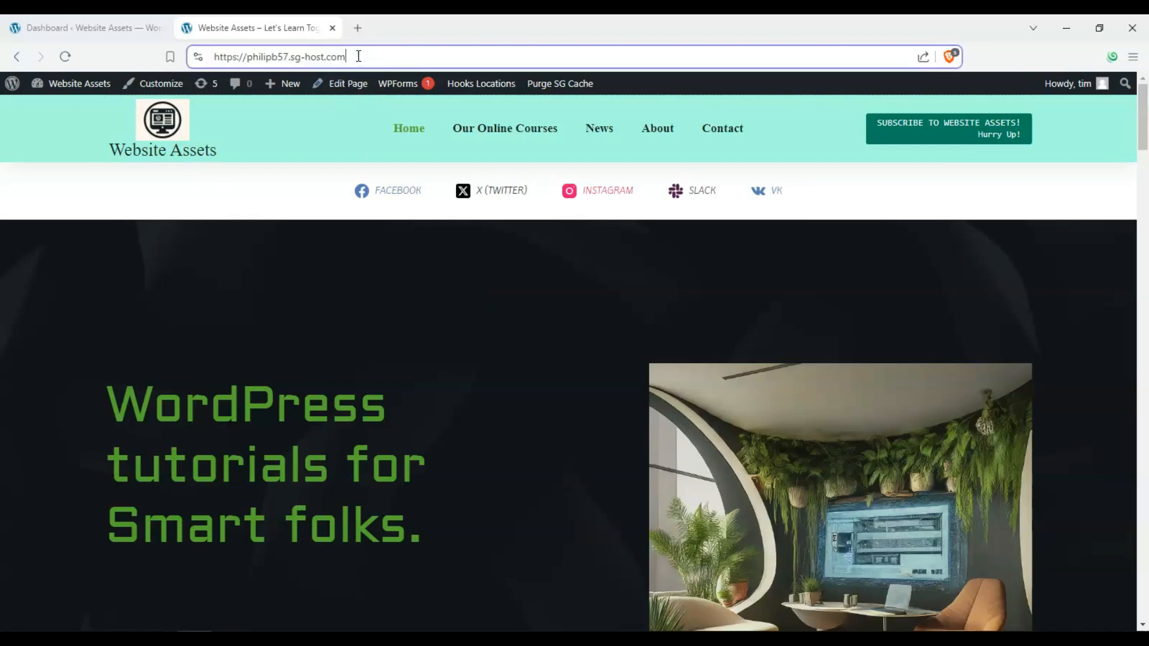
type("/kluiyflkuiy")
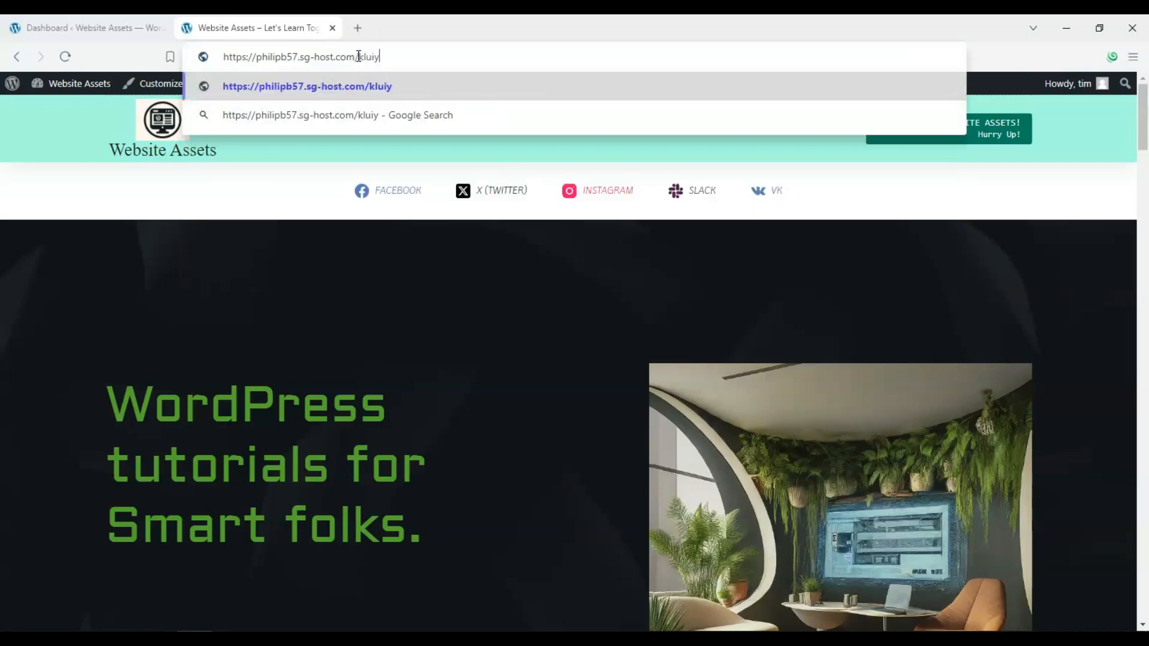
key("Return")
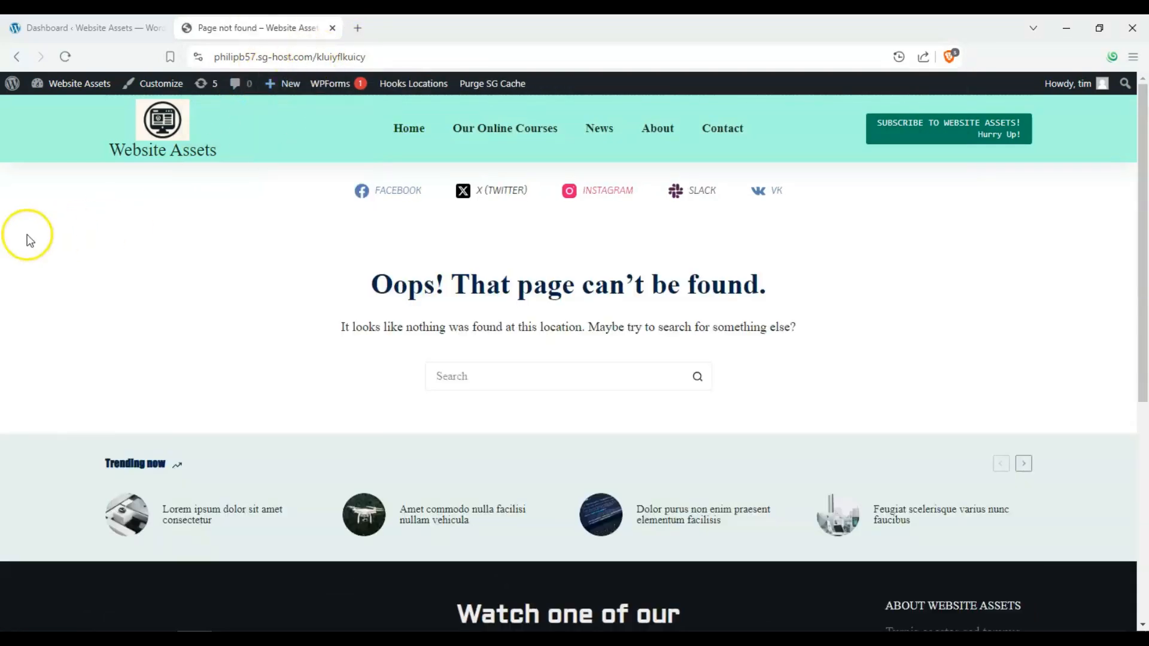
Examine the default 404 page's heading, explanatory message and search field
left_click(12, 235)
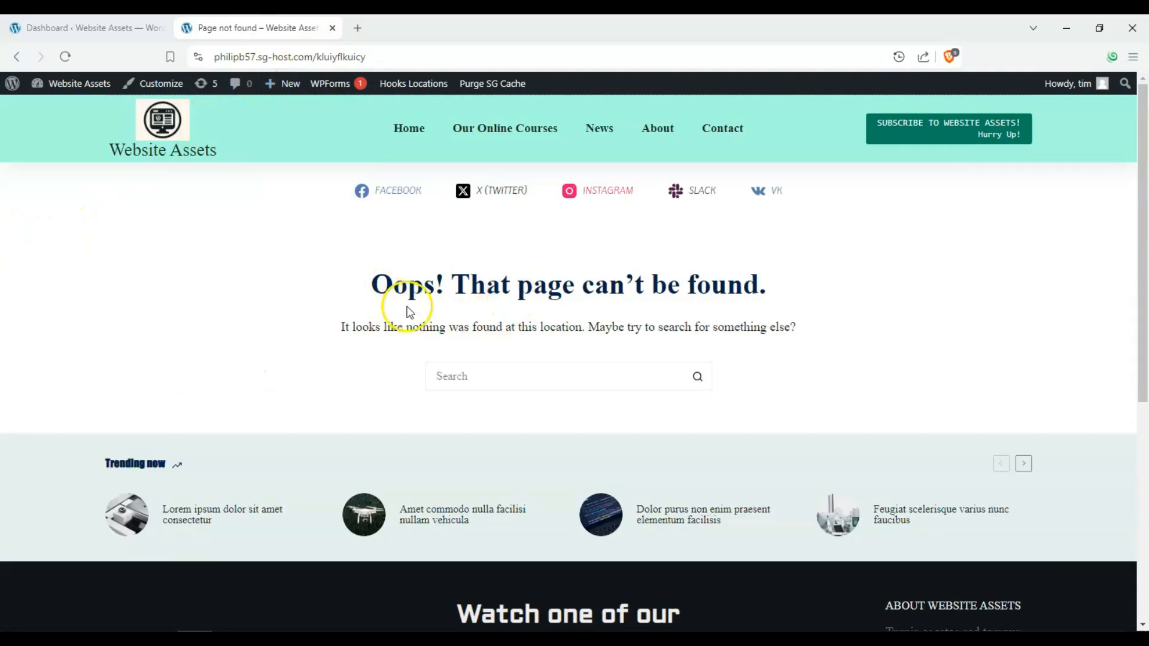
left_click_drag(366, 291, 835, 285)
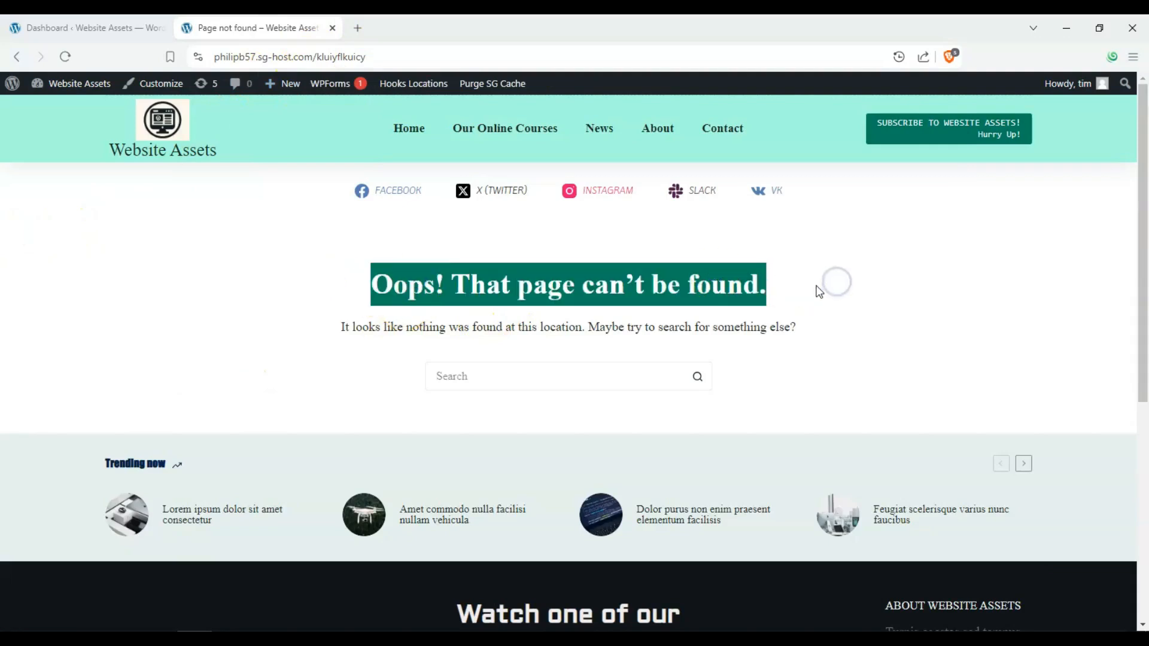
left_click(334, 338)
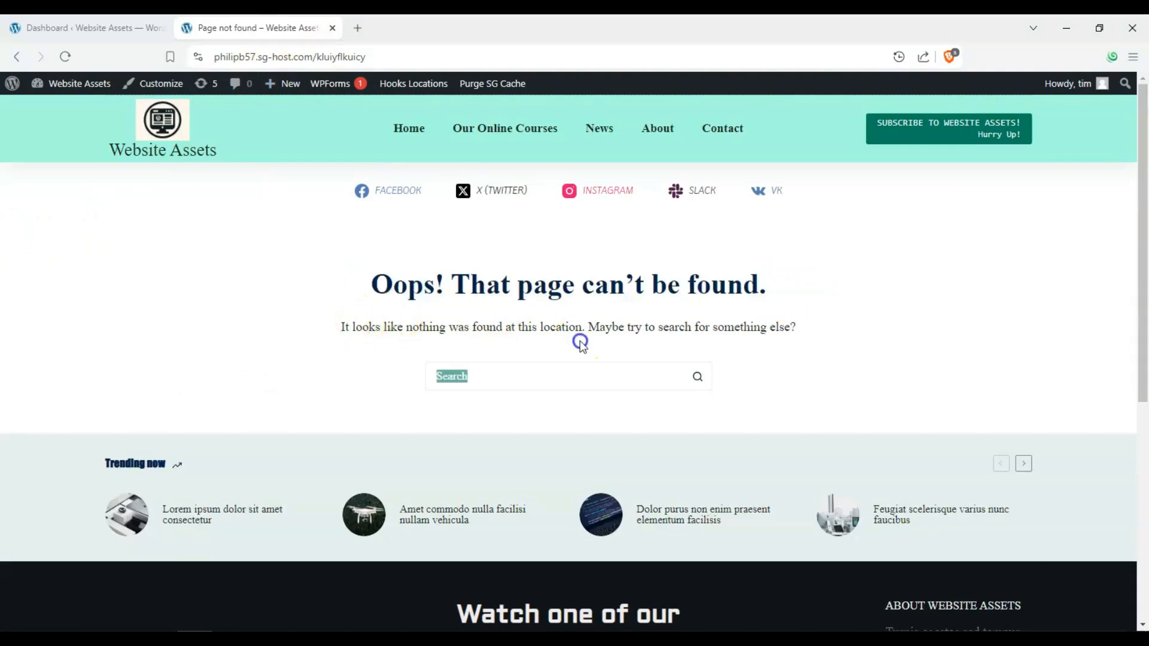
left_click_drag(460, 328, 810, 329)
left_click(634, 336)
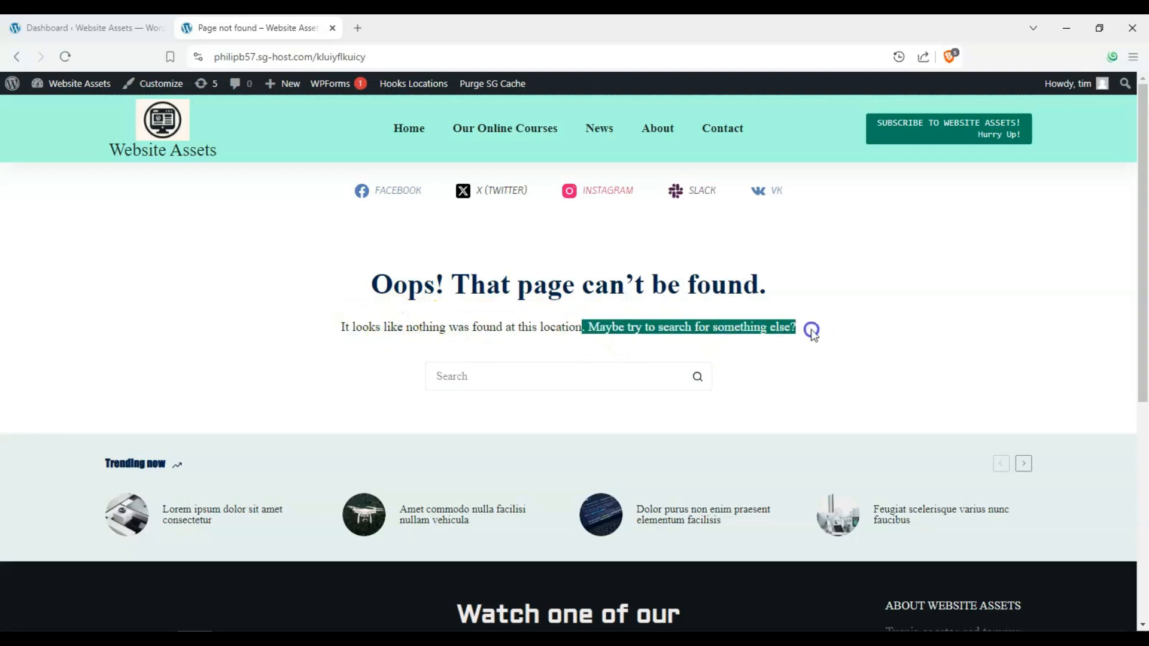
left_click(821, 328)
left_click(523, 375)
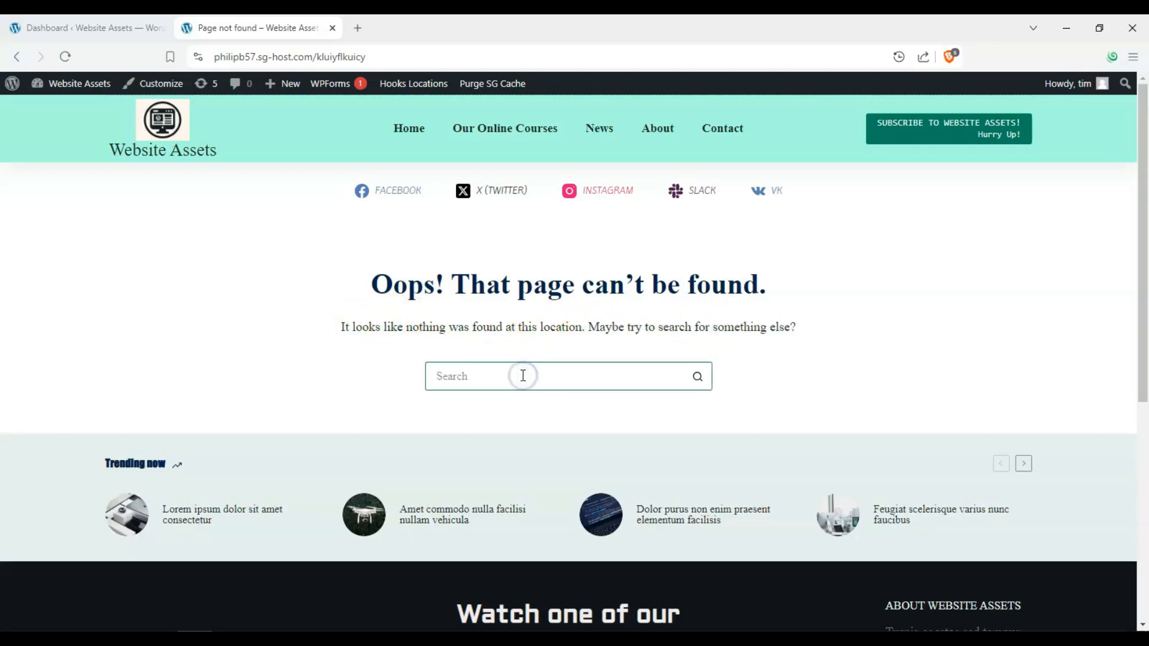
left_click(288, 324)
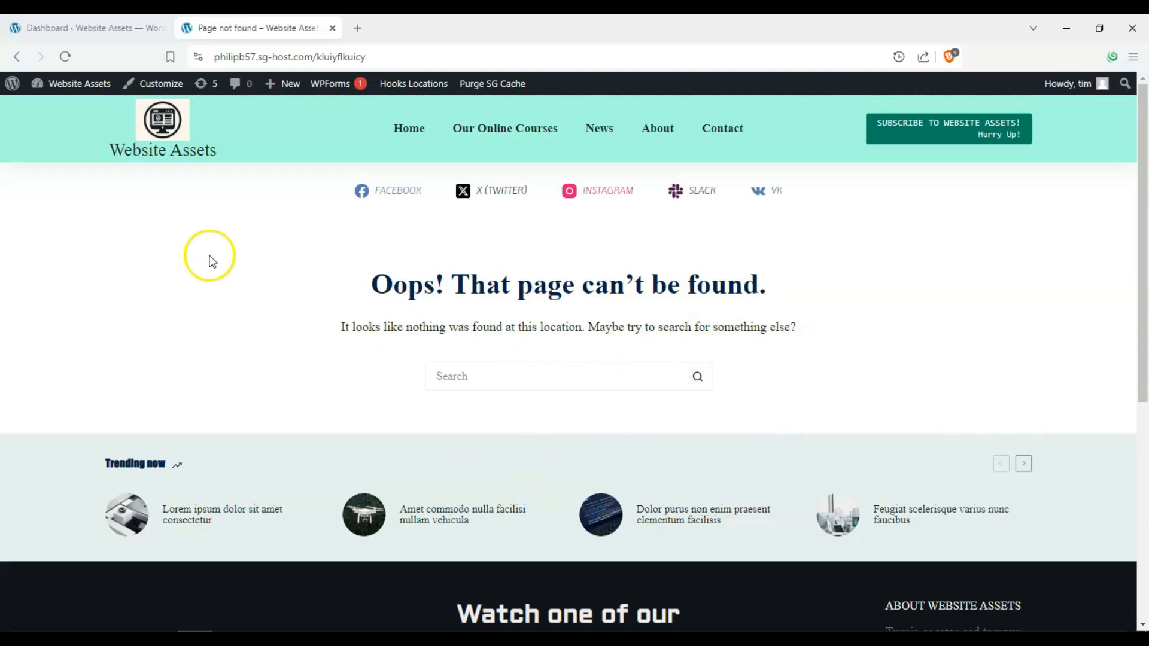
Switch to the site's WordPress dashboard and open Blocksy's Content Blocks list
left_click(88, 35)
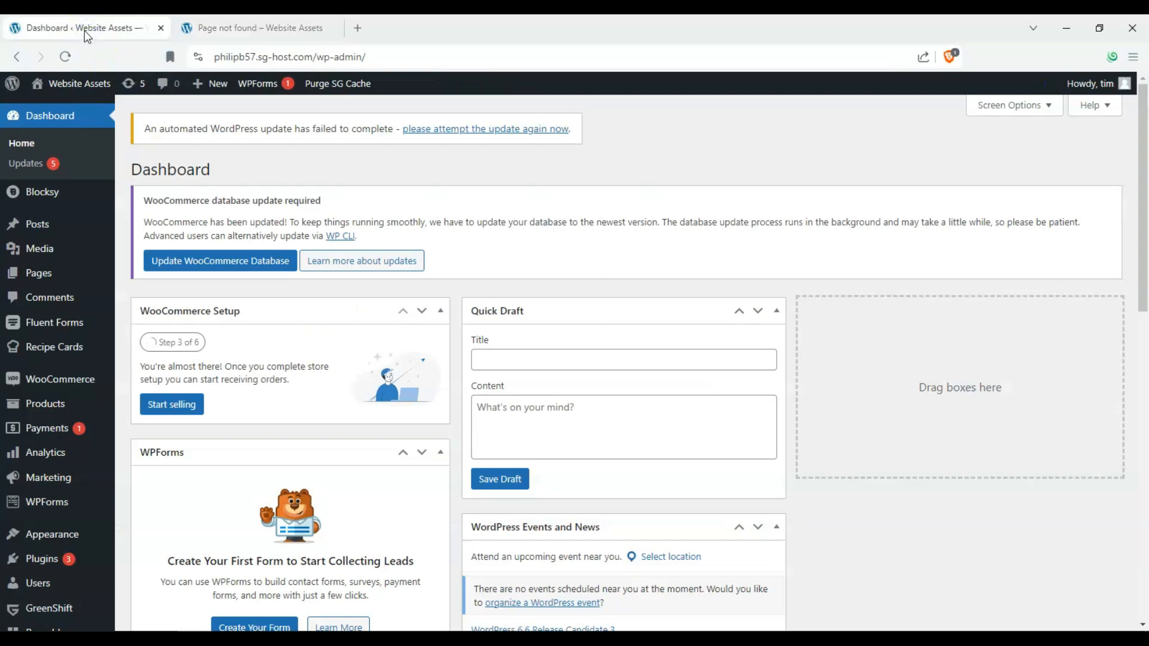
mouse_move(41, 200)
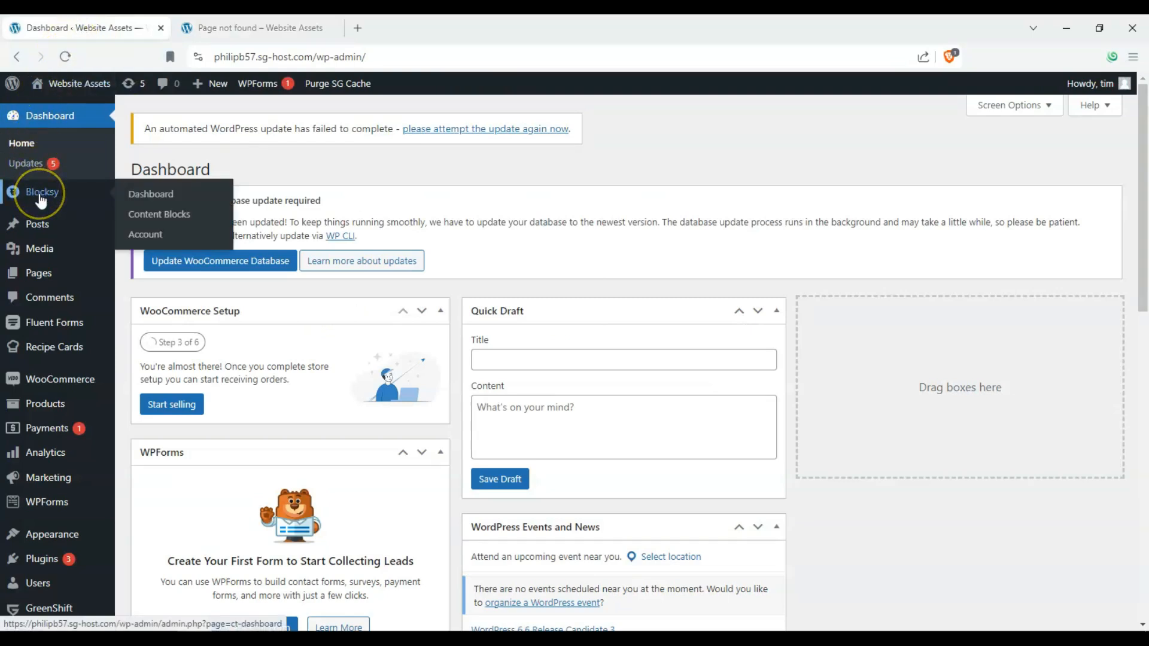
left_click(161, 216)
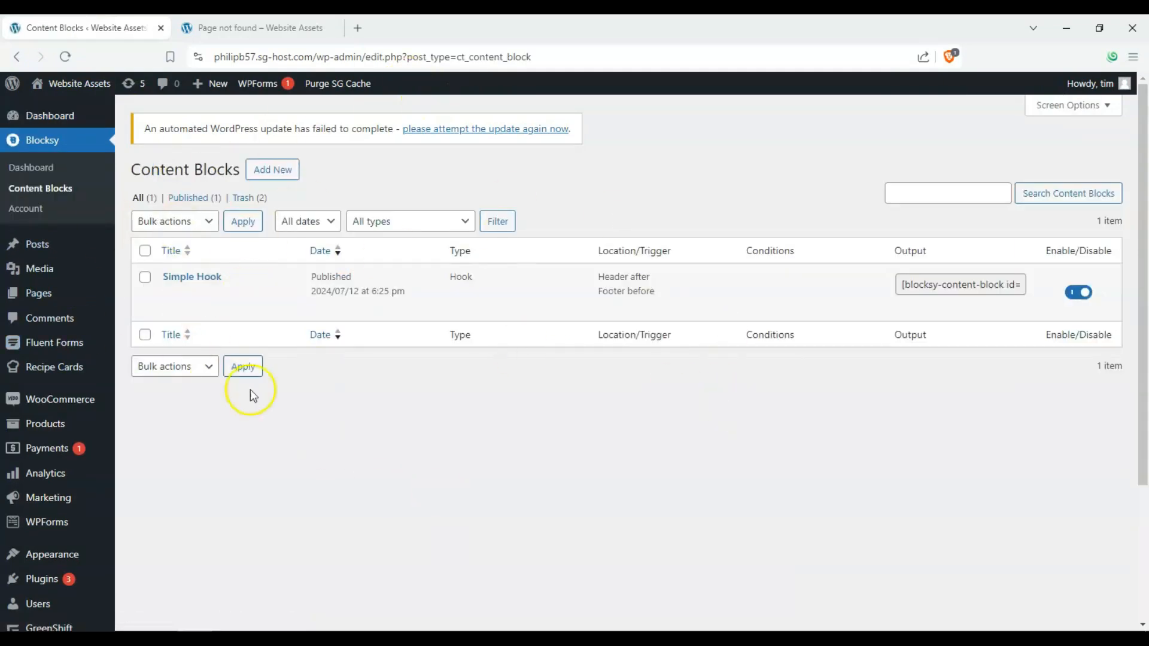
Start a new content block as a template and set its template type to 404 Page Template
left_click(259, 168)
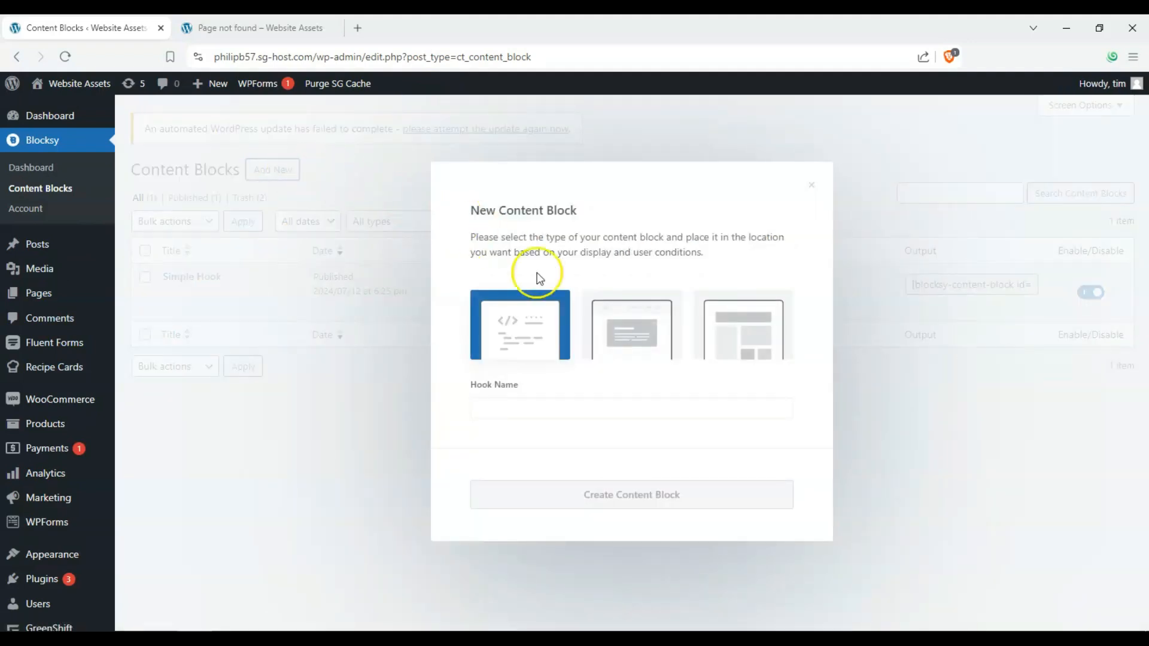
left_click(722, 338)
left_click(723, 386)
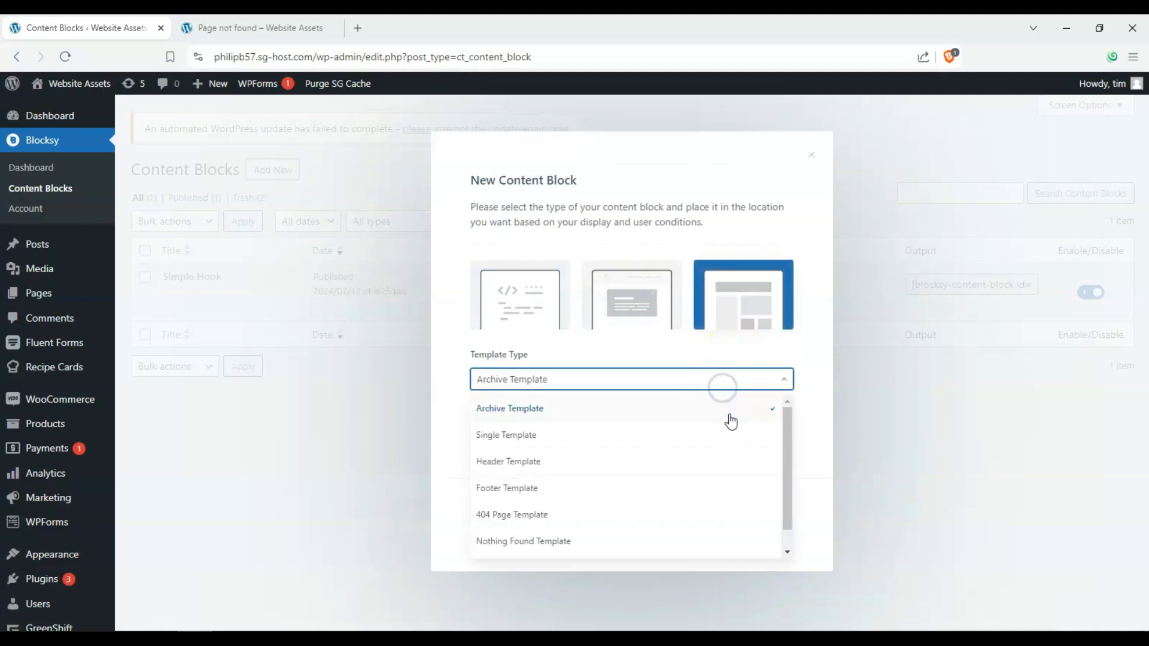
left_click(542, 488)
left_click(465, 412)
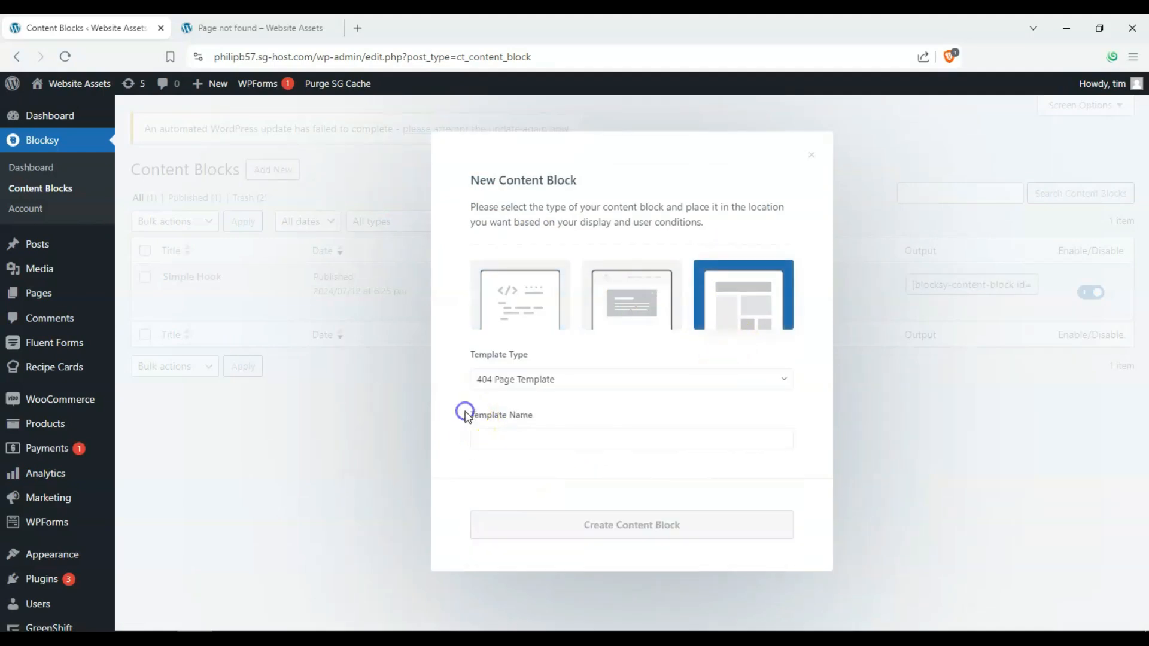
Name the template "Custom 404 Page" and create the content block
left_click(528, 443)
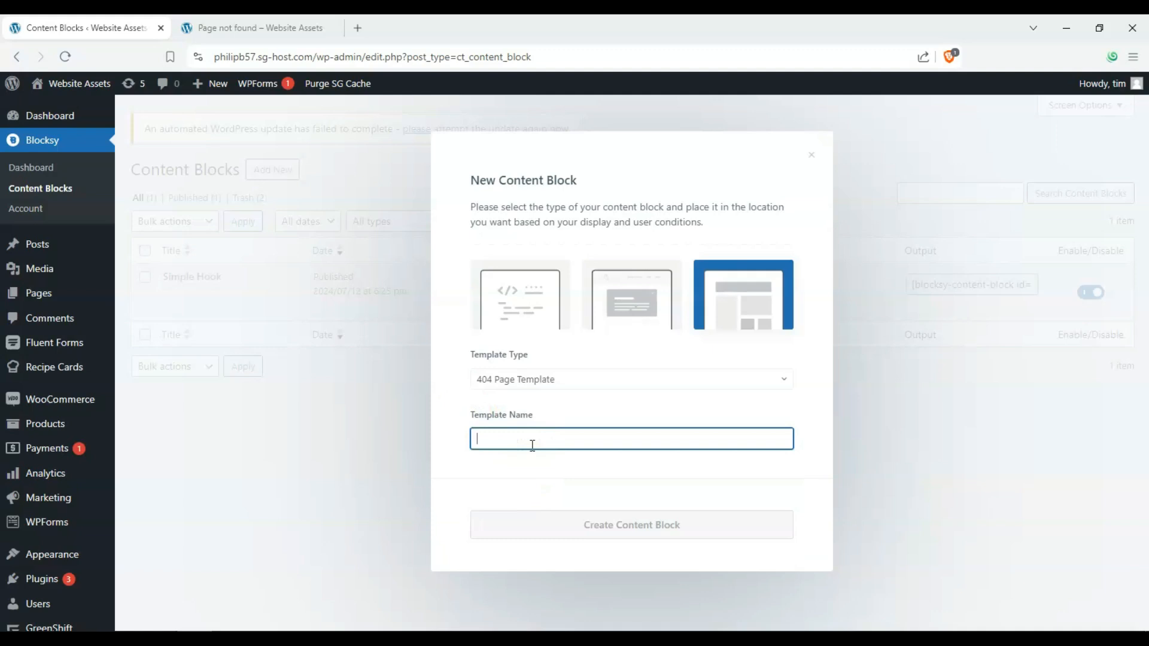
type("Custom 404 Page")
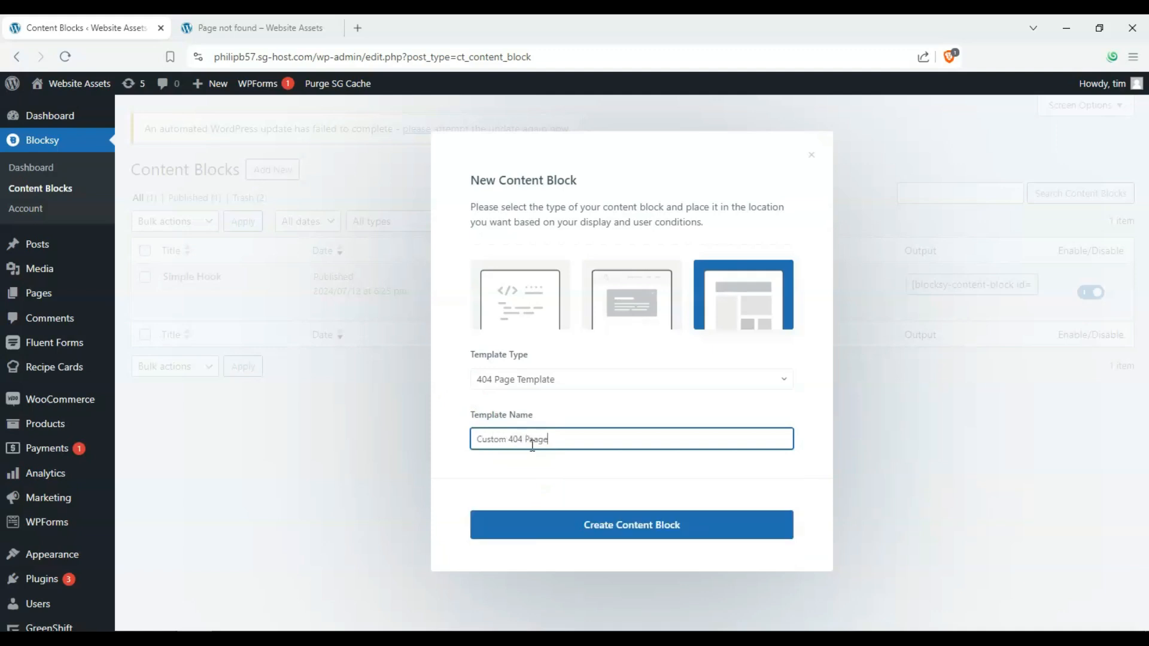
left_click(536, 439)
key("BackSpace")
left_click(604, 533)
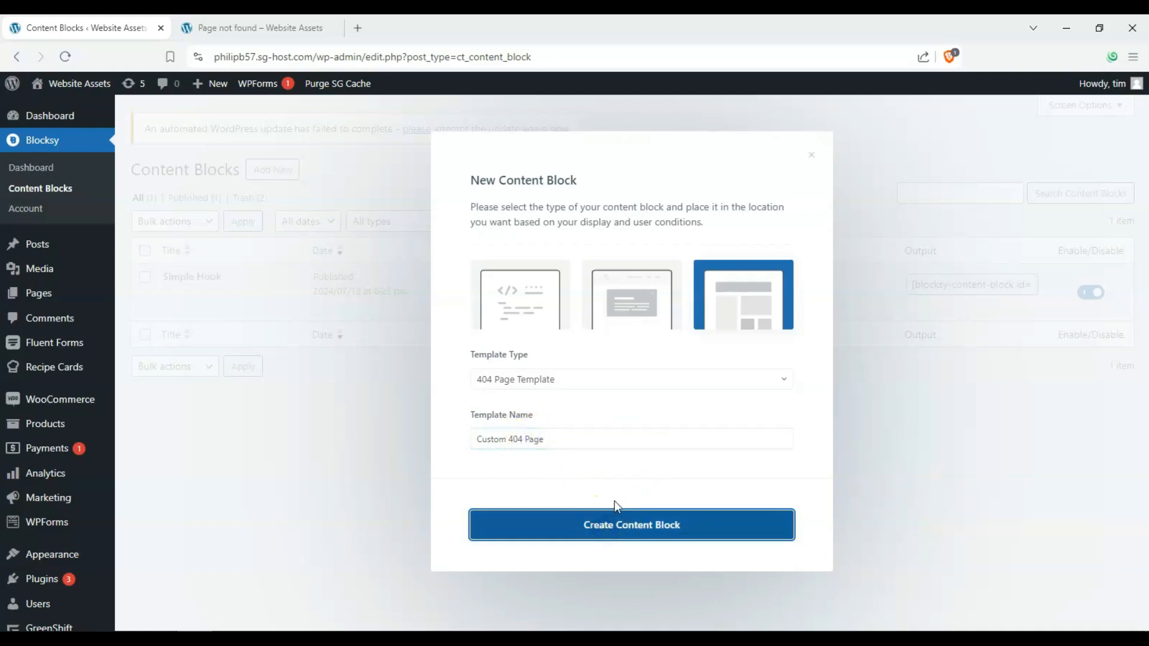
left_click(615, 524)
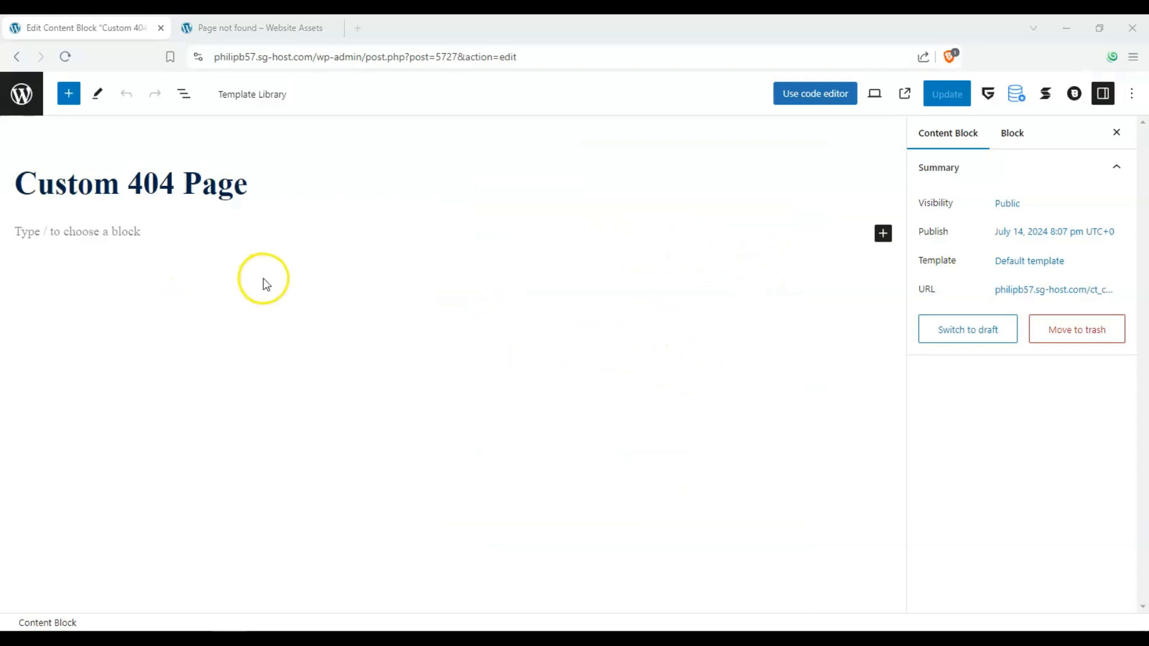
left_click(64, 101)
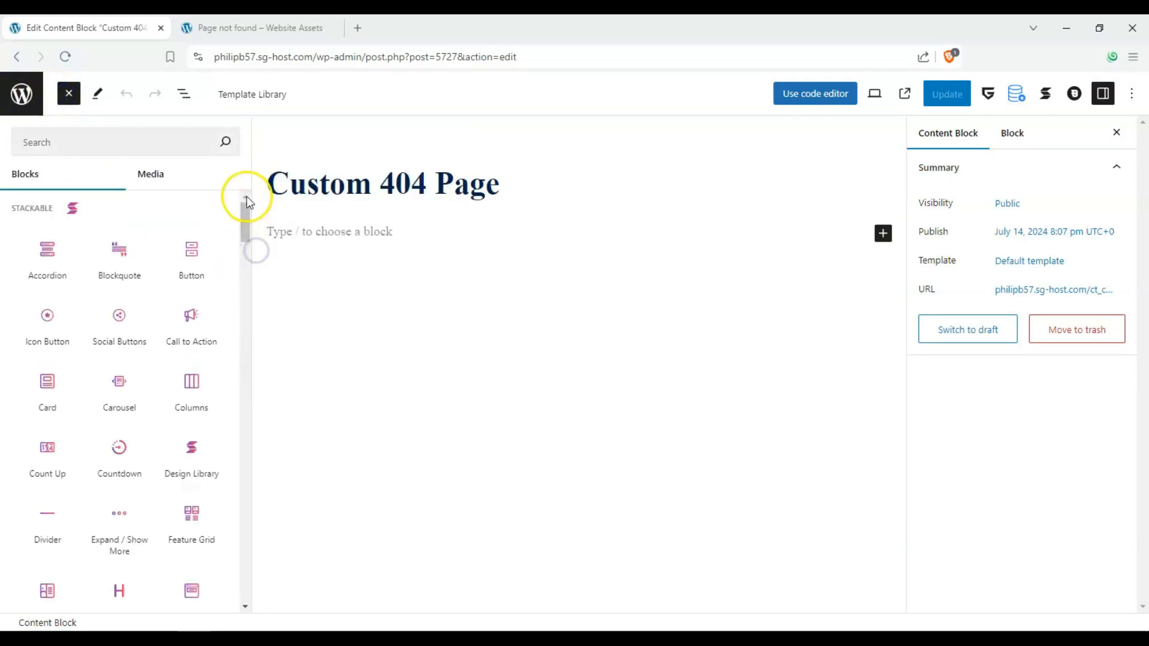
left_click_drag(249, 203, 234, 226)
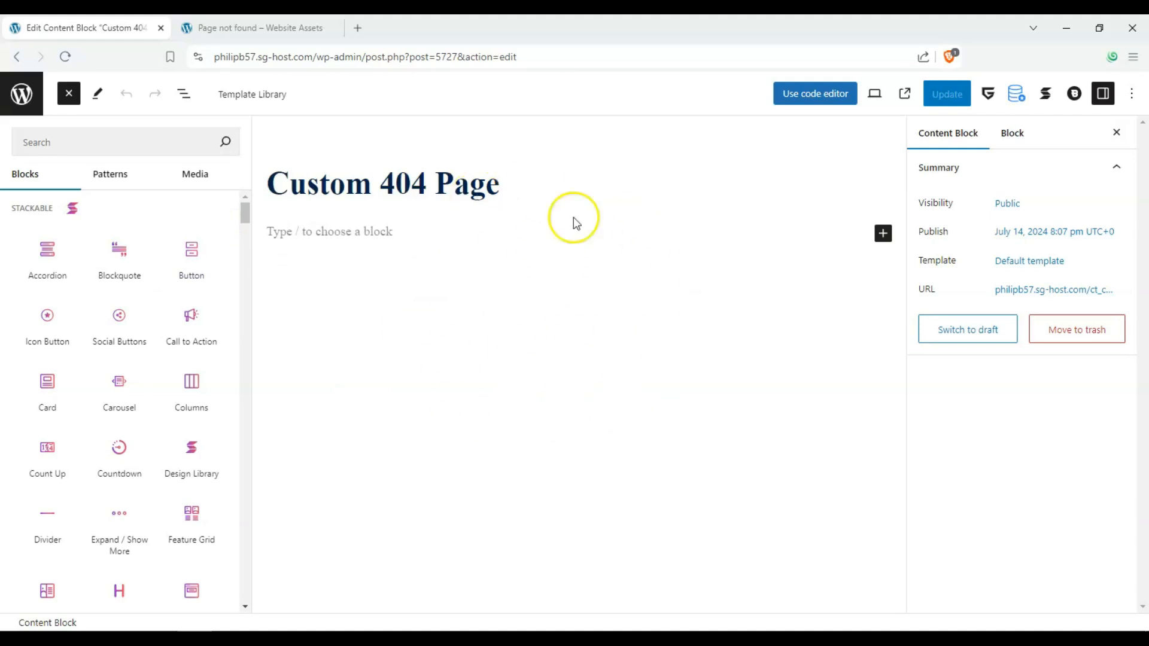
left_click(410, 308)
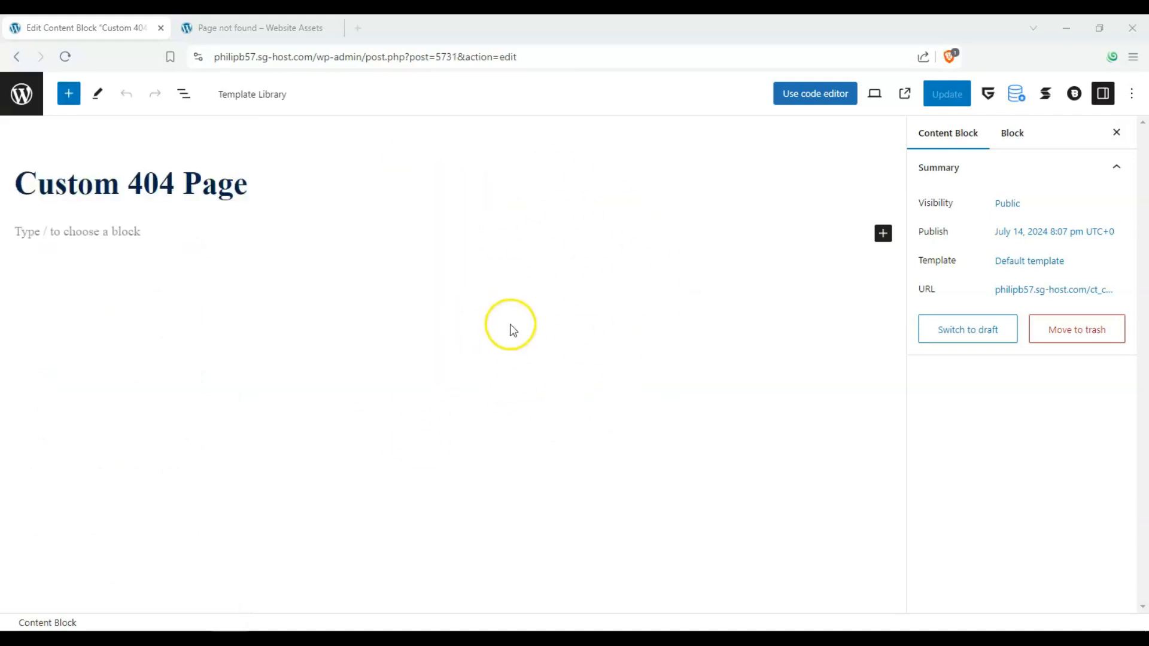
Insert a Columns block with three equal columns below the Custom 404 Page title
left_click(884, 234)
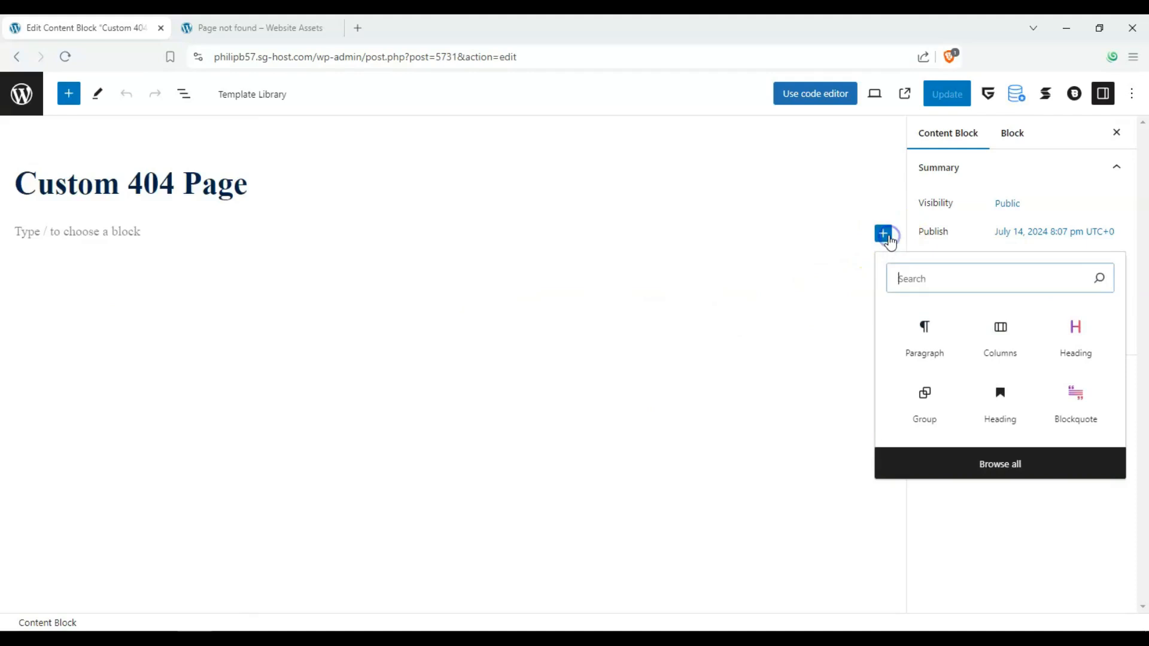
left_click(996, 340)
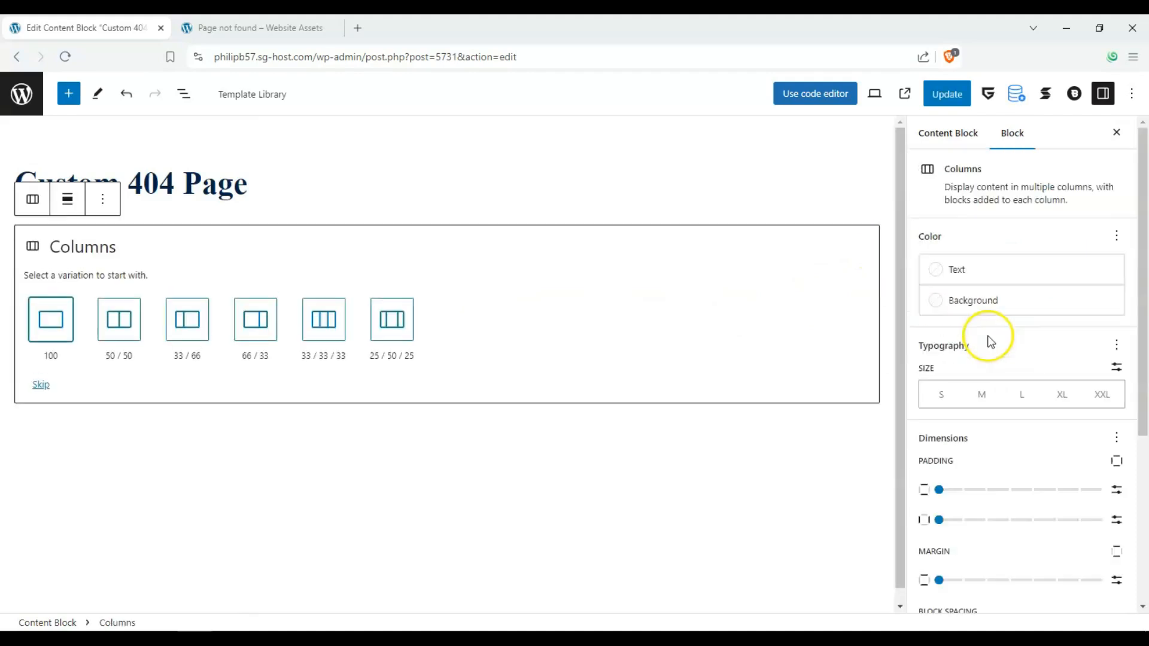
left_click(325, 321)
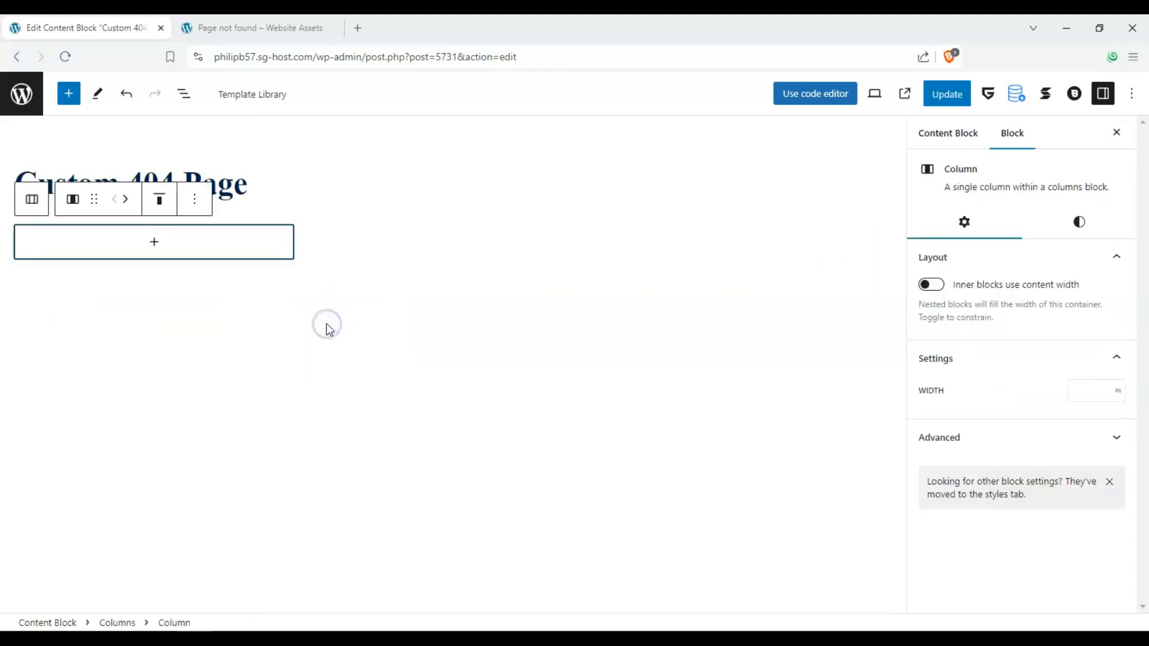
Add a Stackable Heading block in the middle column with the text "404, page not found... :^["
left_click(412, 250)
left_click(452, 242)
left_click(526, 350)
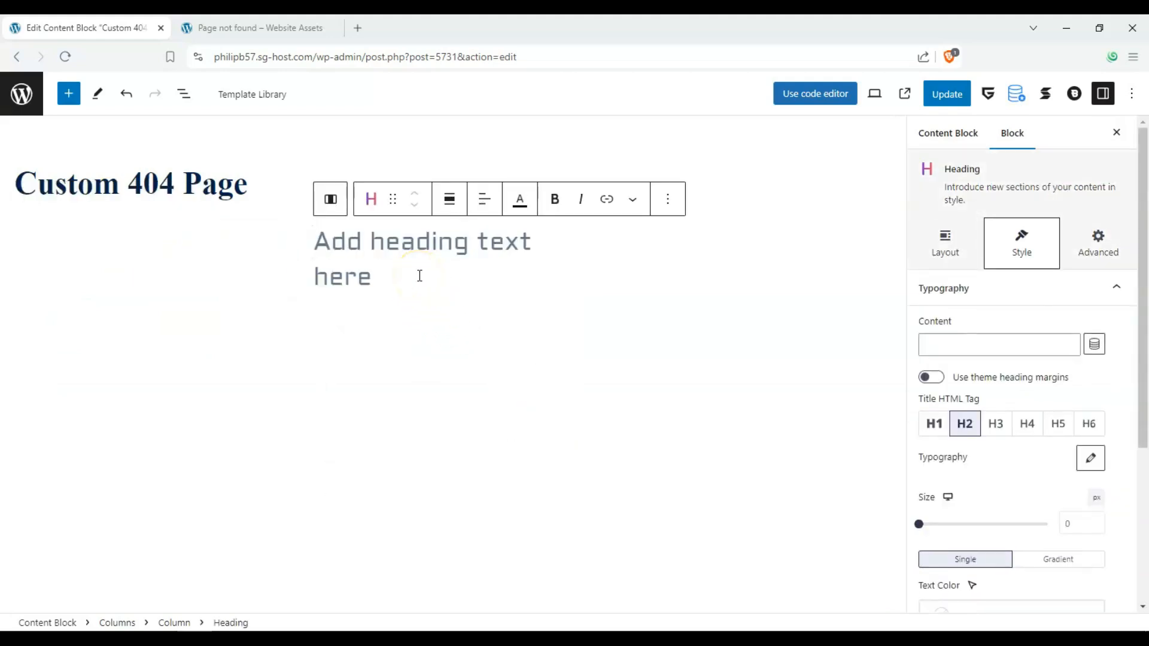
type("404, page not found :^[")
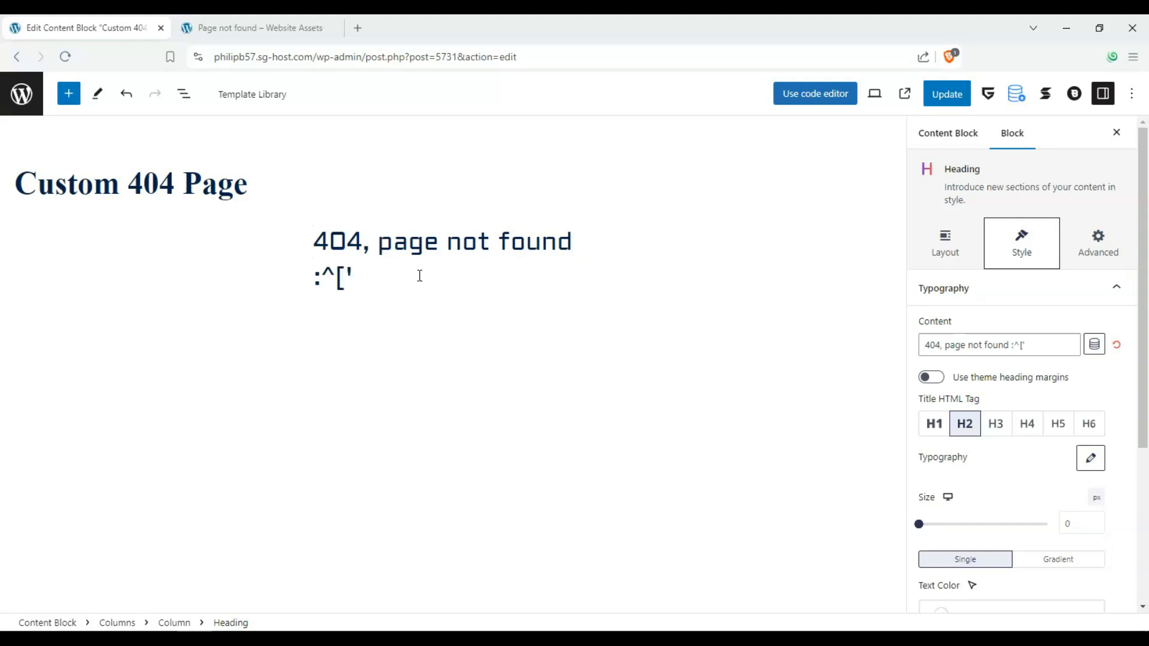
left_click(583, 246)
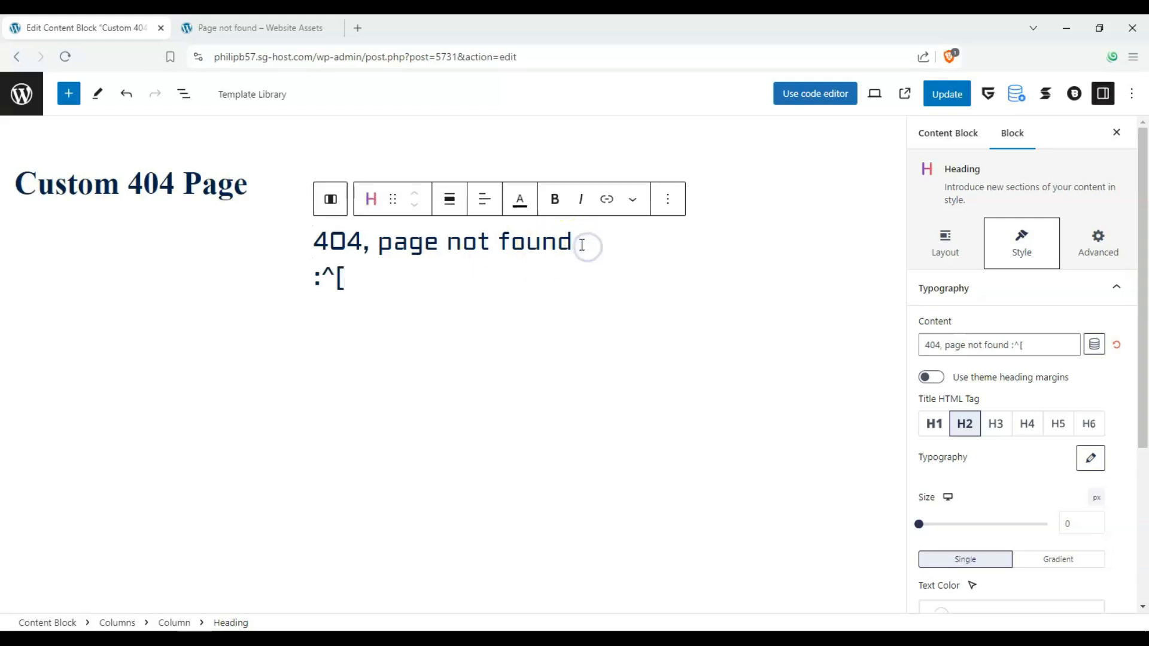
type("...")
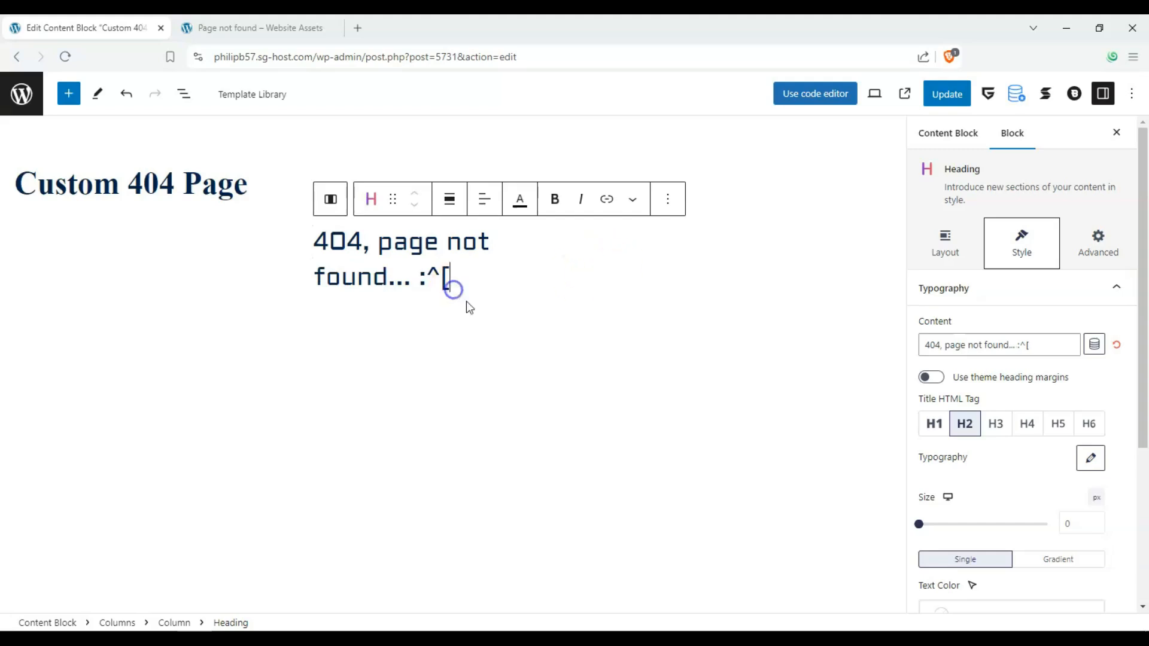
left_click(492, 315)
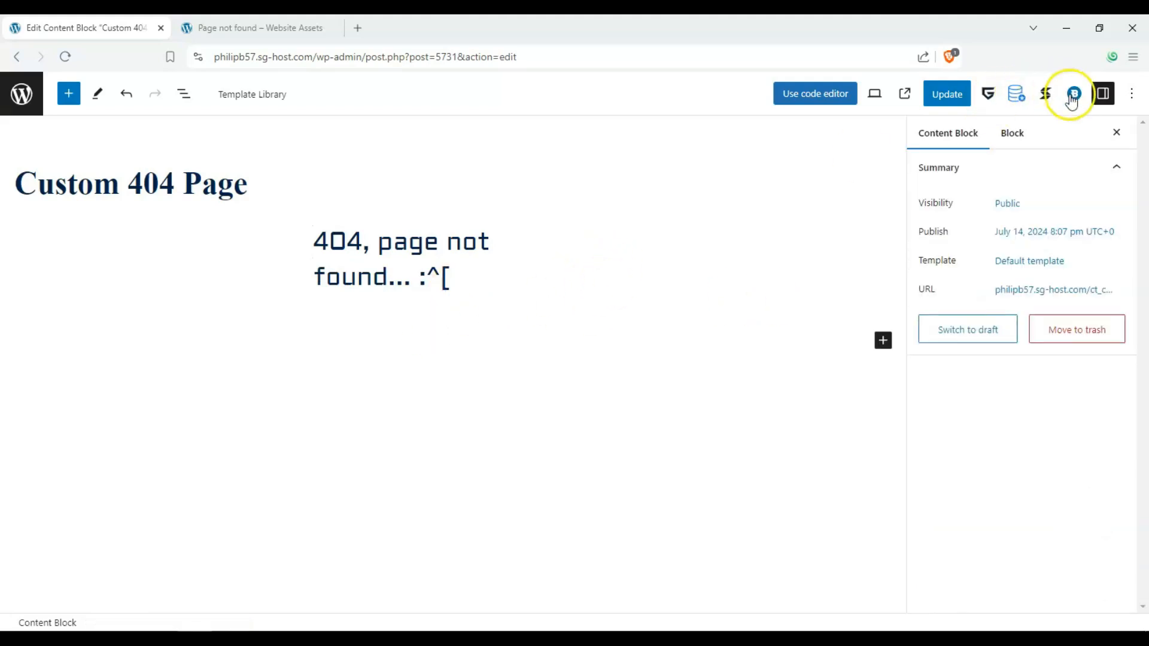
Examine the layout and style settings of the heading in the middle column
left_click(1022, 133)
left_click(424, 278)
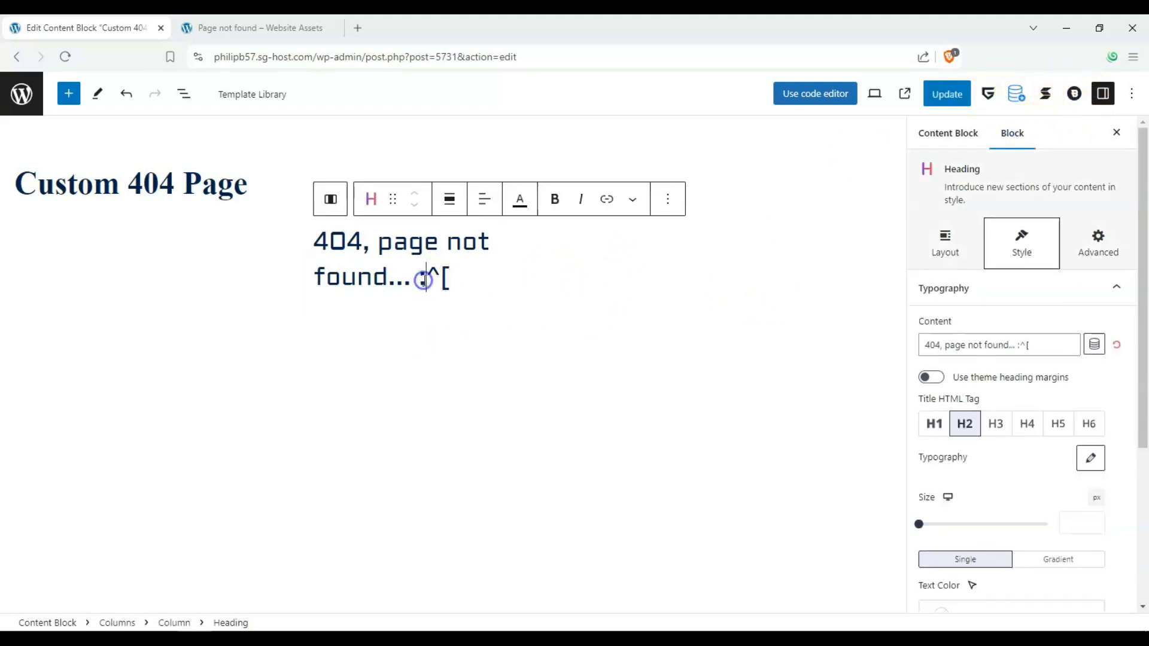
left_click(966, 266)
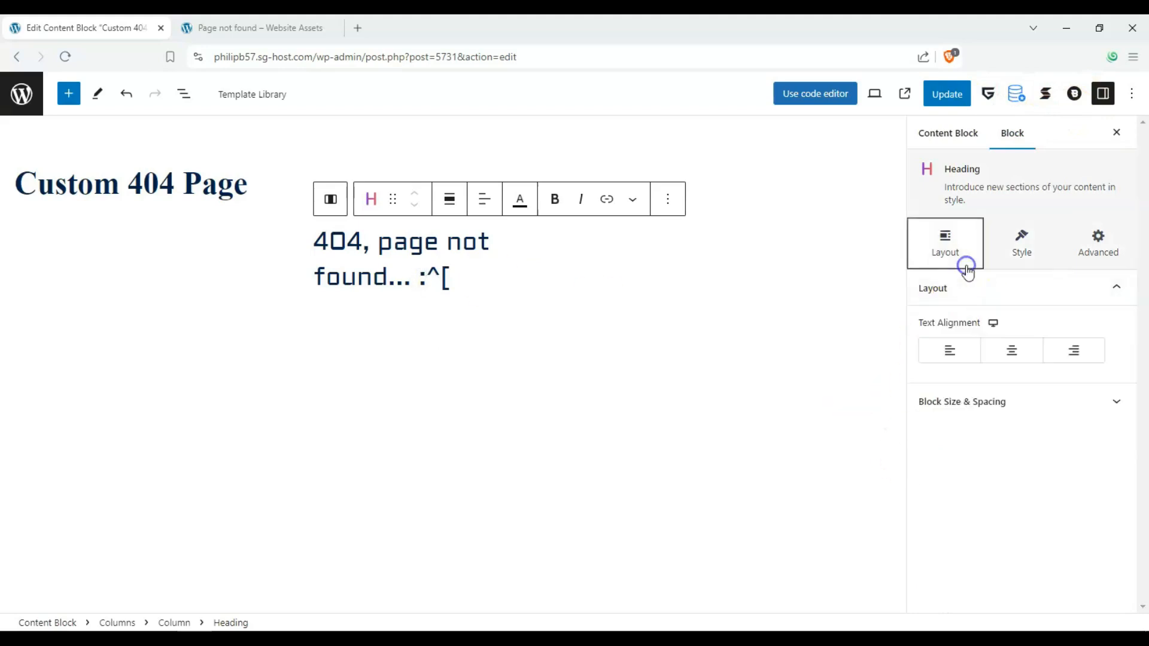
left_click(1042, 245)
left_click(646, 326)
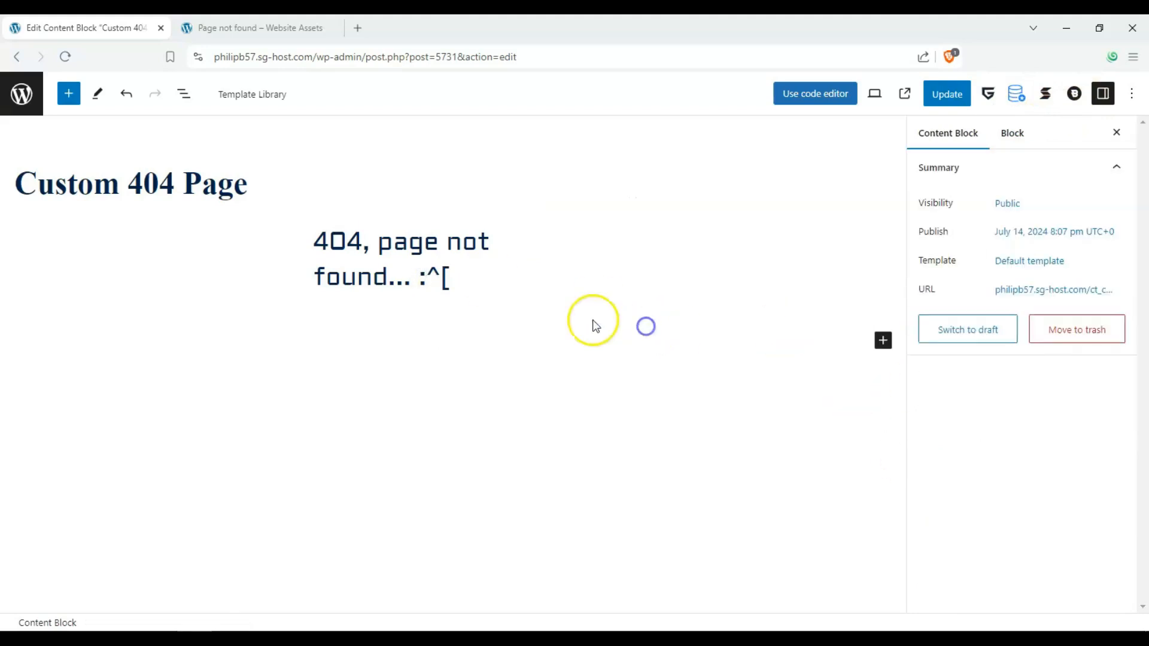
left_click(508, 284)
key("Escape")
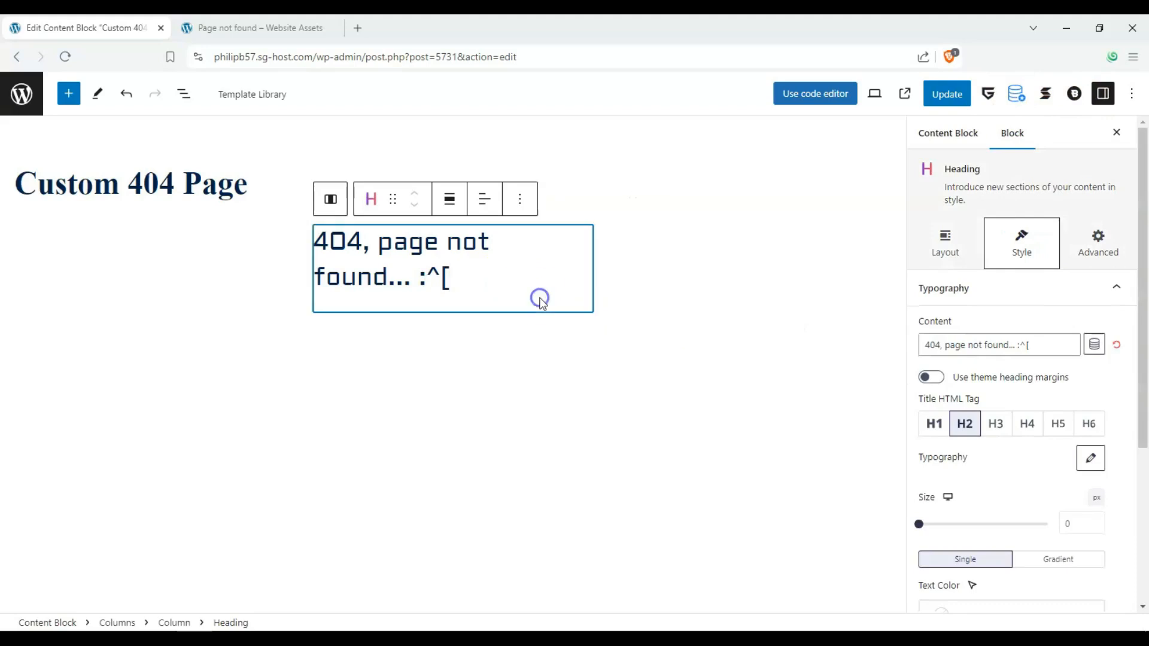
left_click(587, 214)
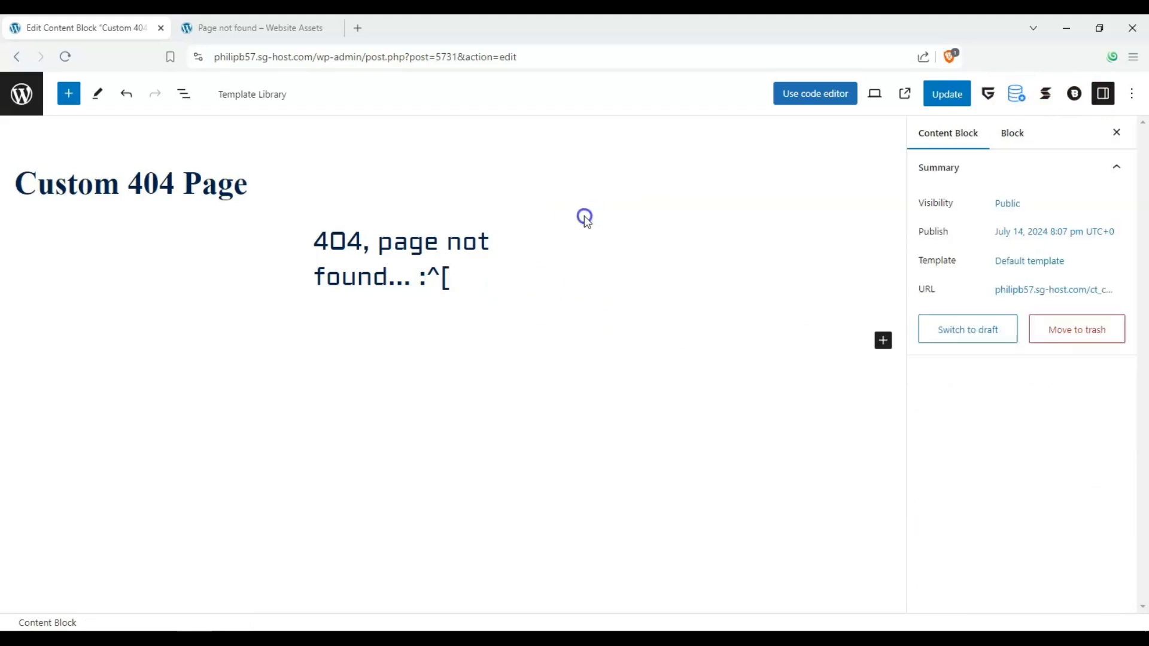
Enable a background for the 404 heading in the middle column and color it mint green from the default palette
left_click(606, 267)
left_click(557, 298)
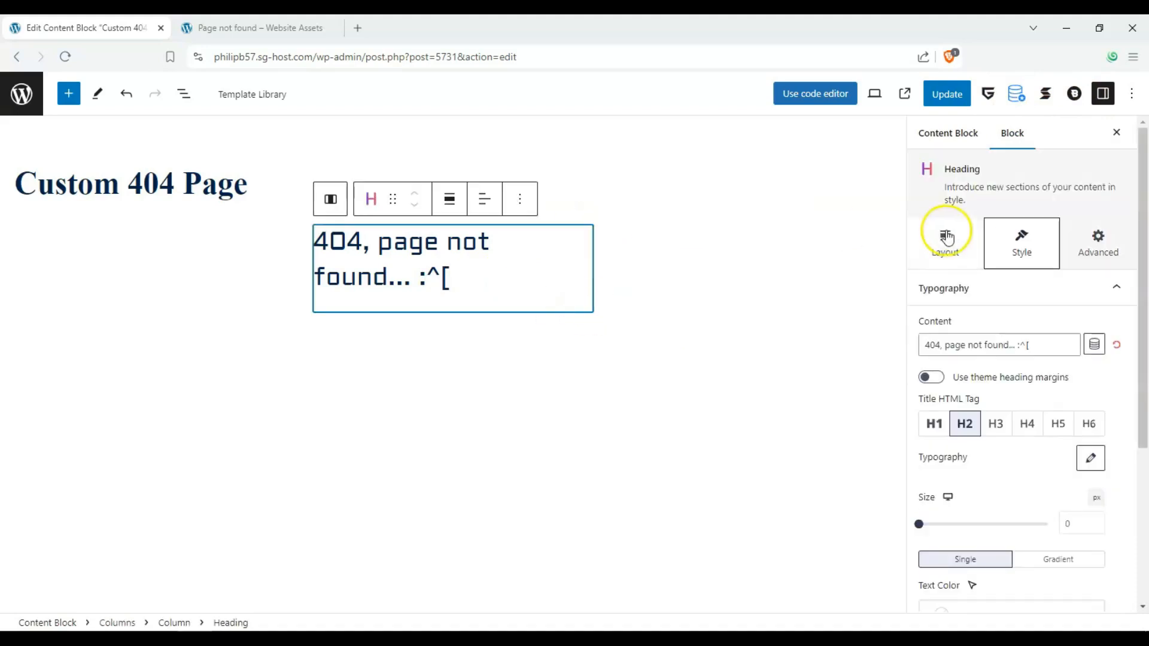
left_click(965, 240)
left_click(1028, 247)
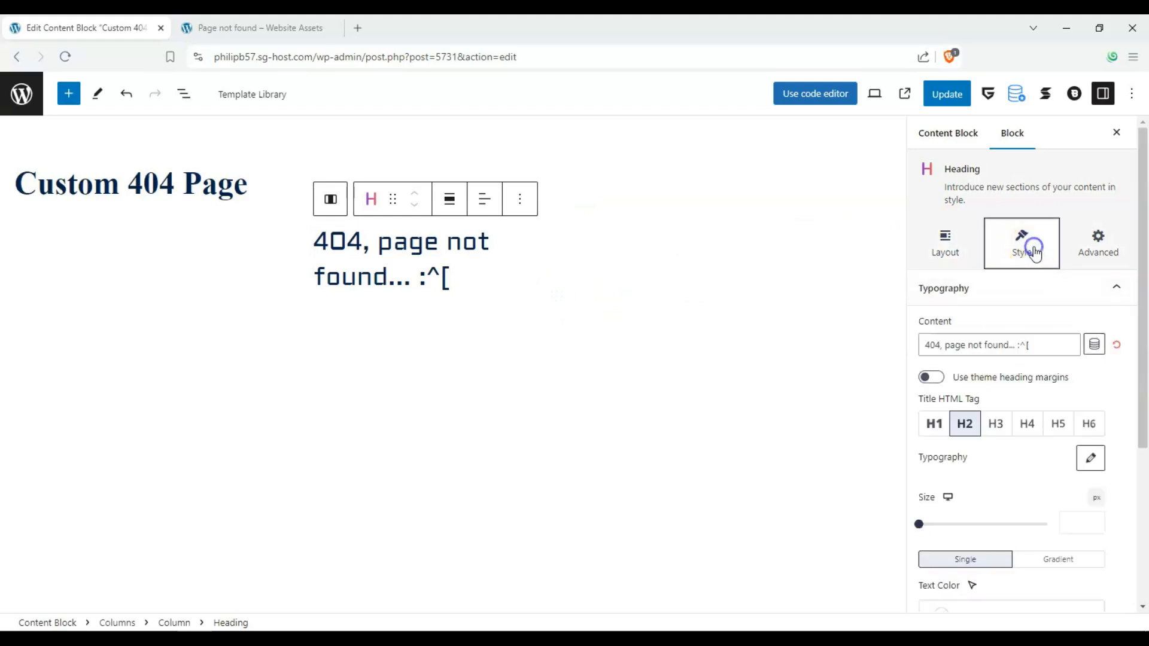
scroll(1045, 309, "down", 4)
left_click(1114, 486)
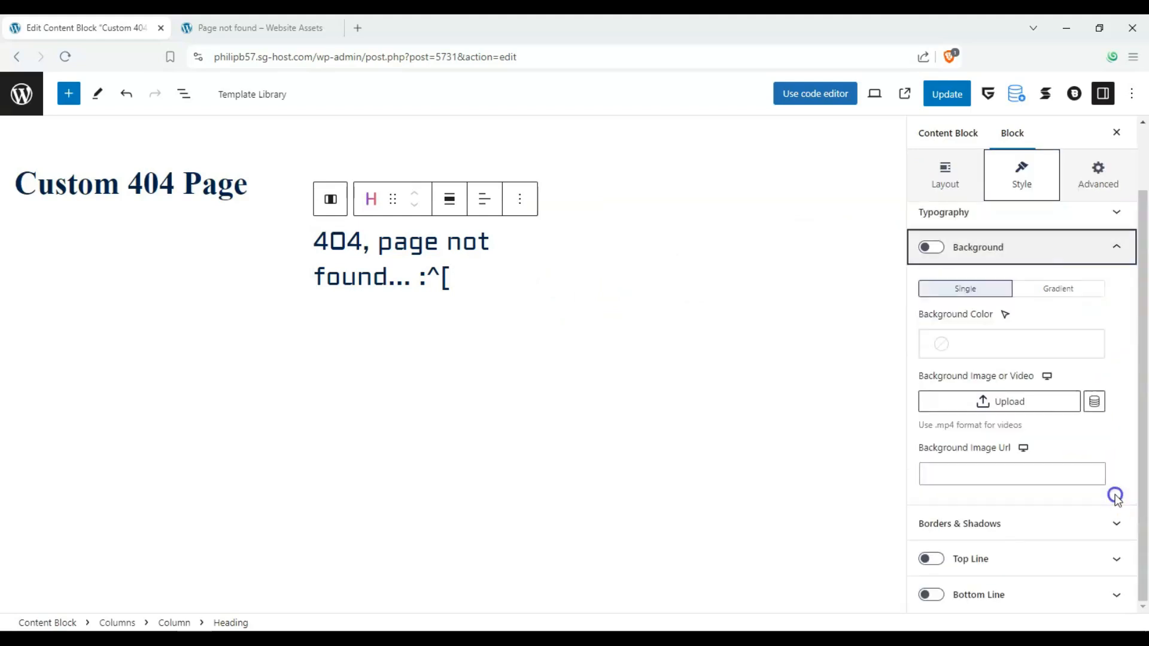
left_click(930, 247)
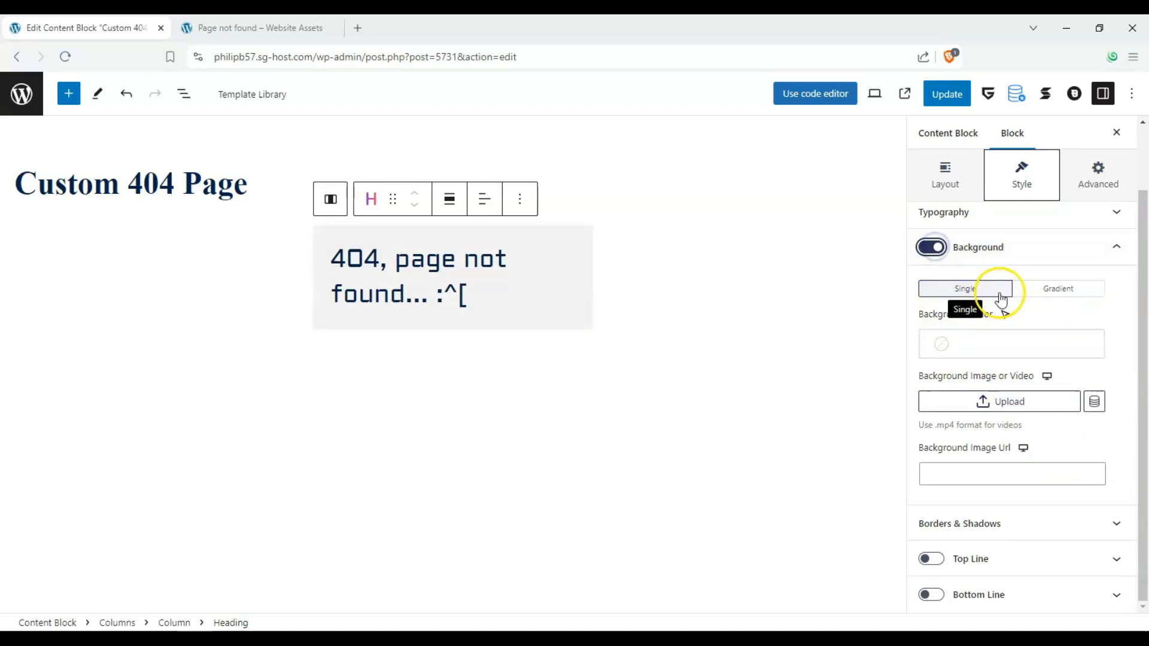
left_click(1021, 333)
scroll(775, 580, "down", 3)
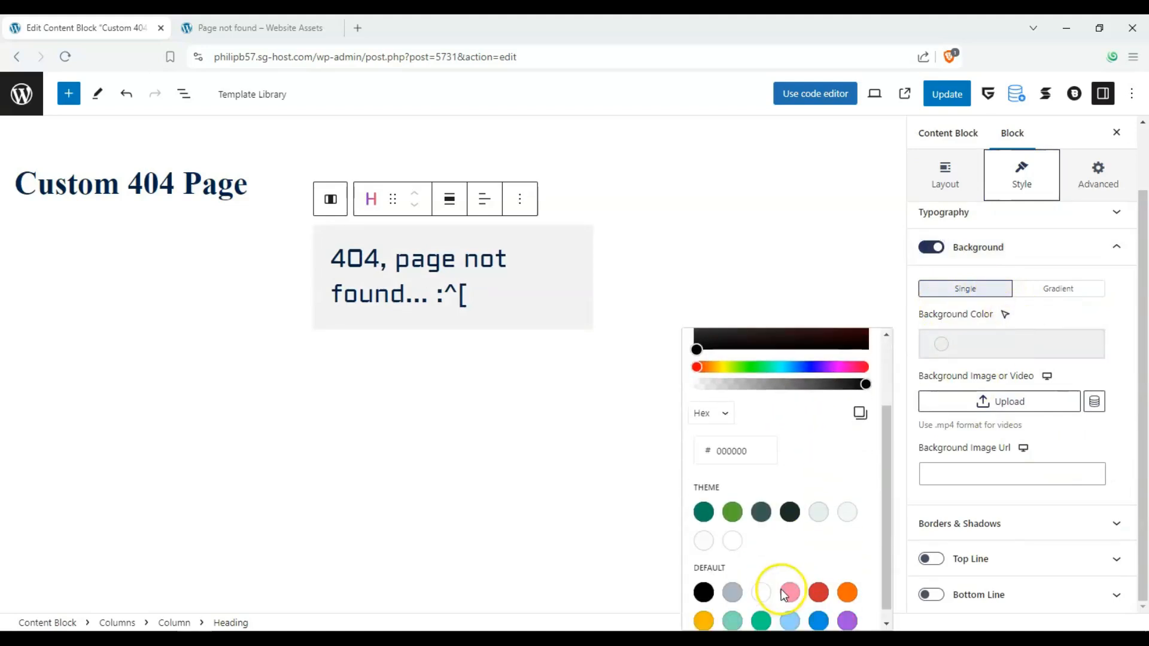
left_click(732, 608)
Add a Stackable Button block in the third column with the text "Return Home?"
left_click(668, 268)
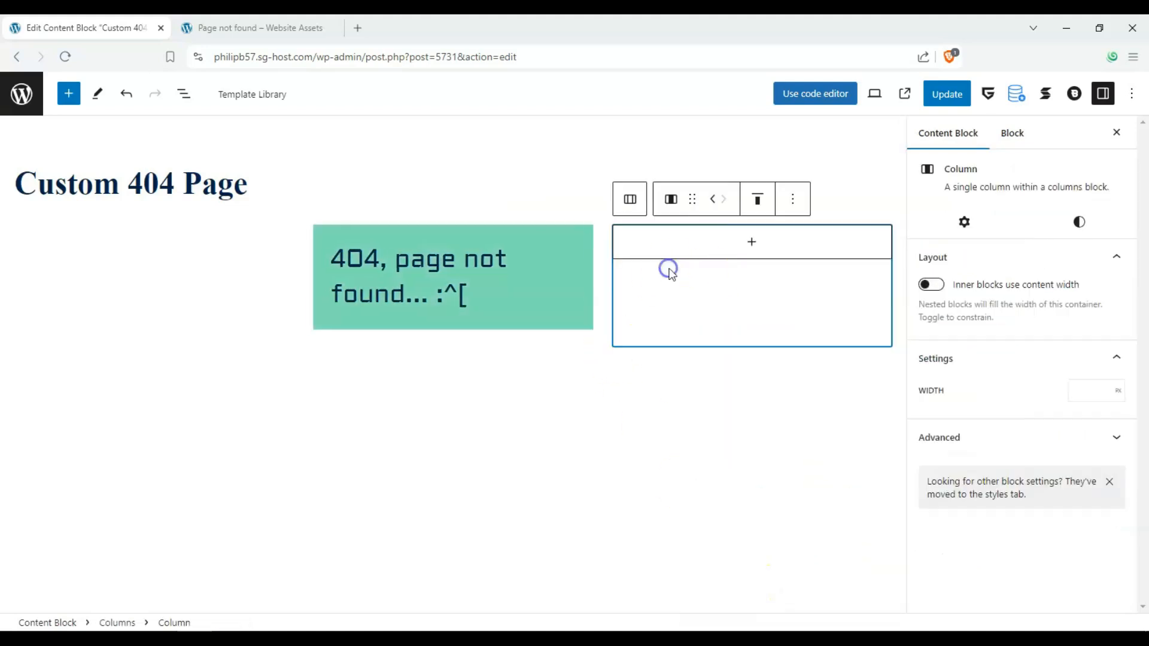
left_click(742, 245)
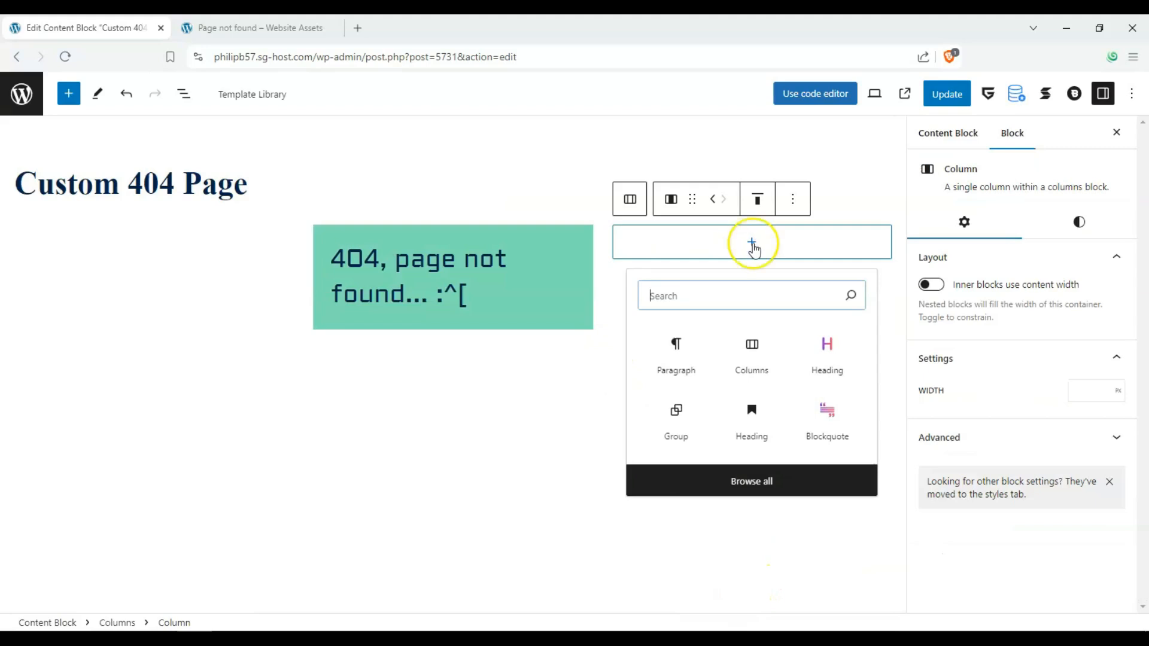
type("butt")
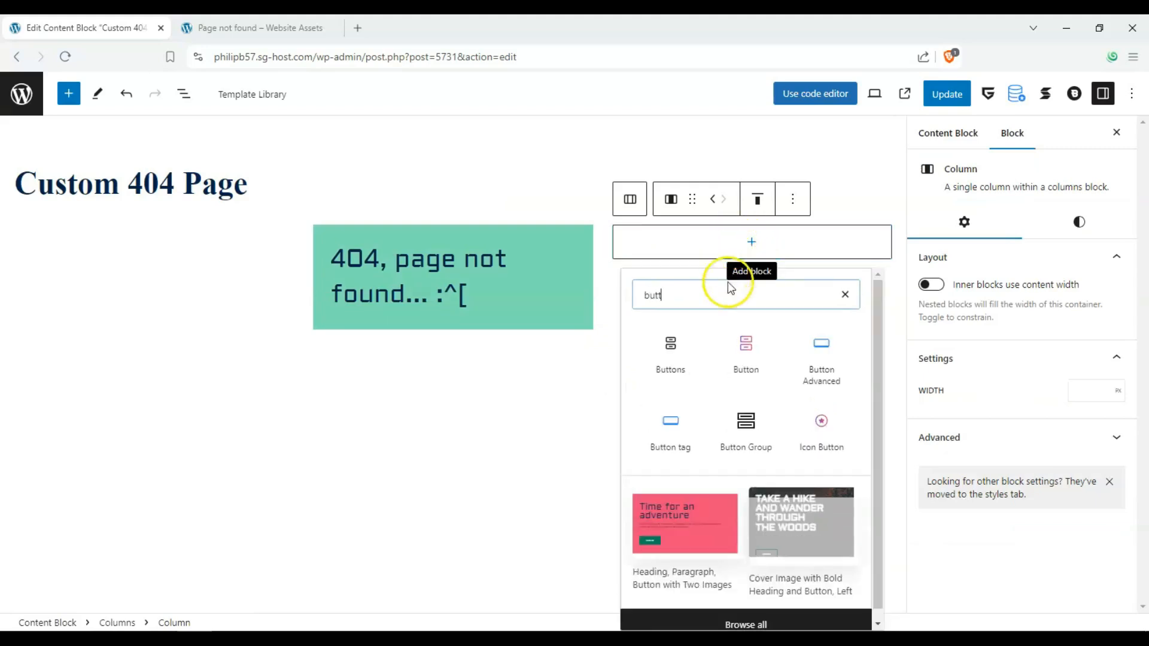
left_click(745, 344)
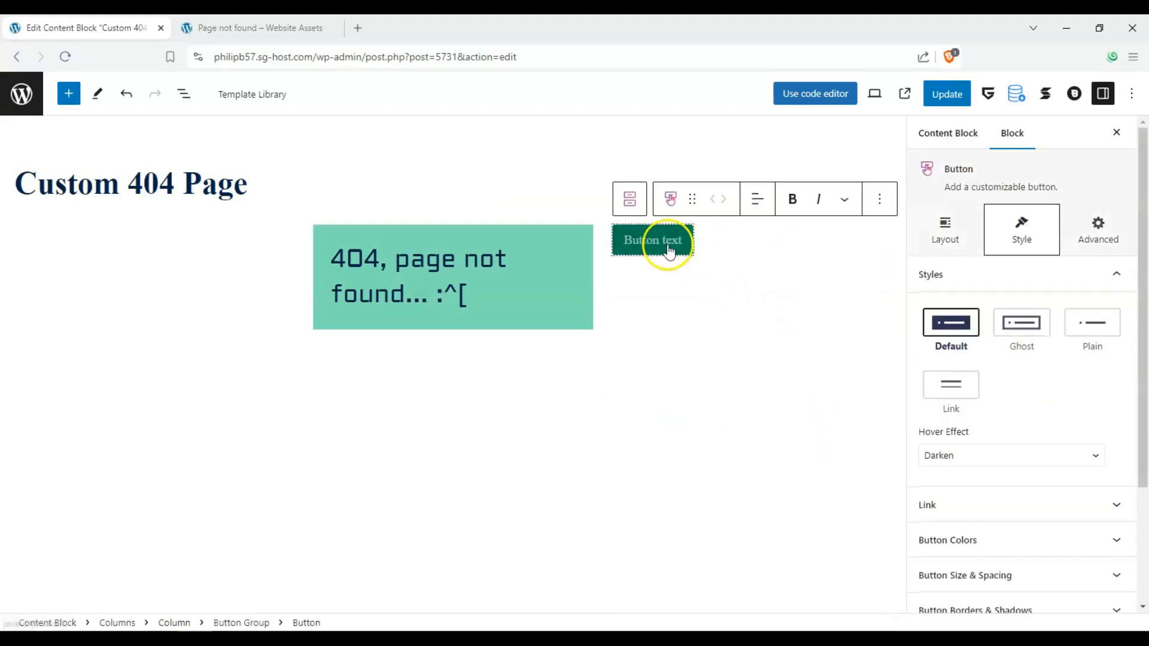
type("Re")
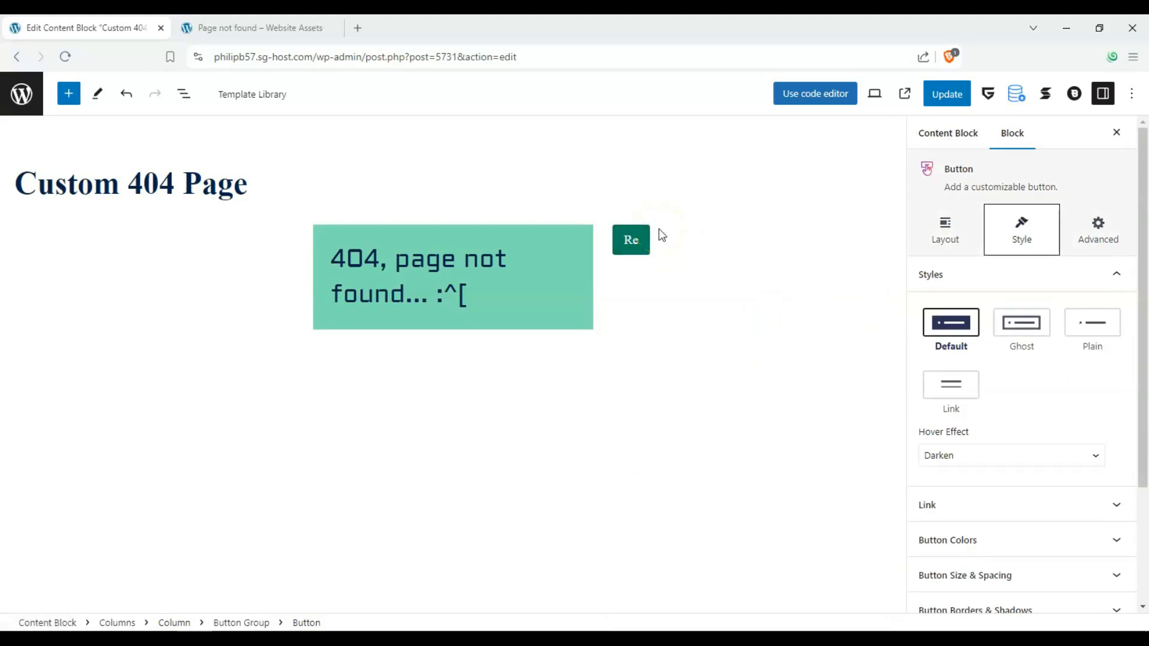
type("mbn to e")
key("BackSpace")
key("BackSpace")
type("enm")
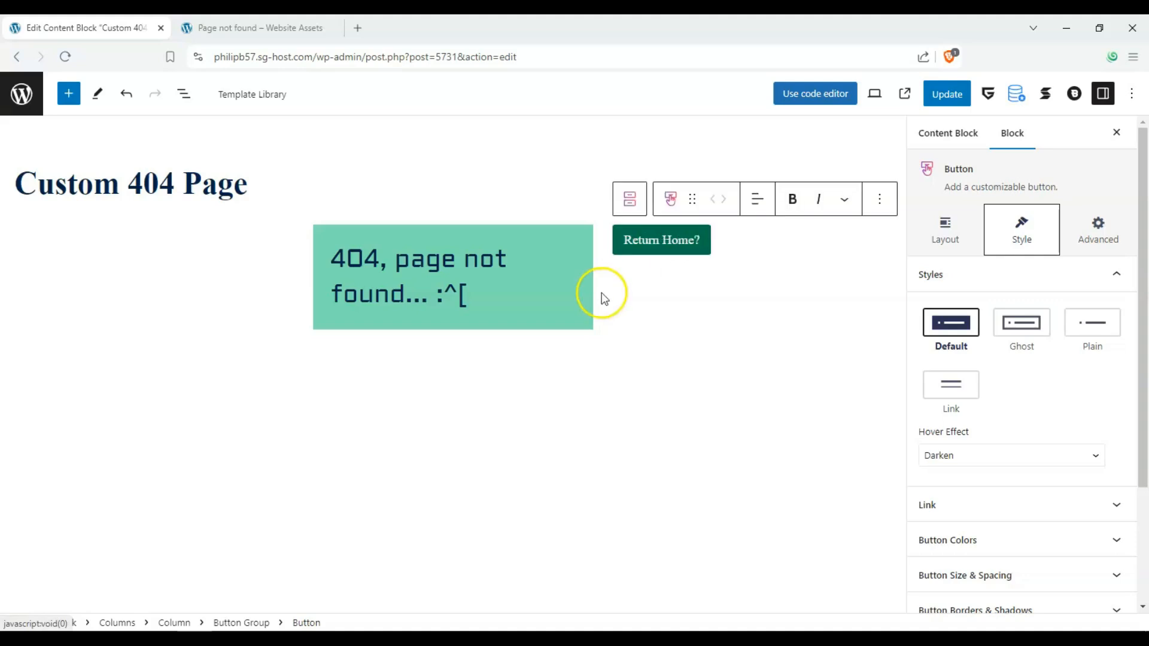
Open the link settings of the Return Home? button
left_click(978, 508)
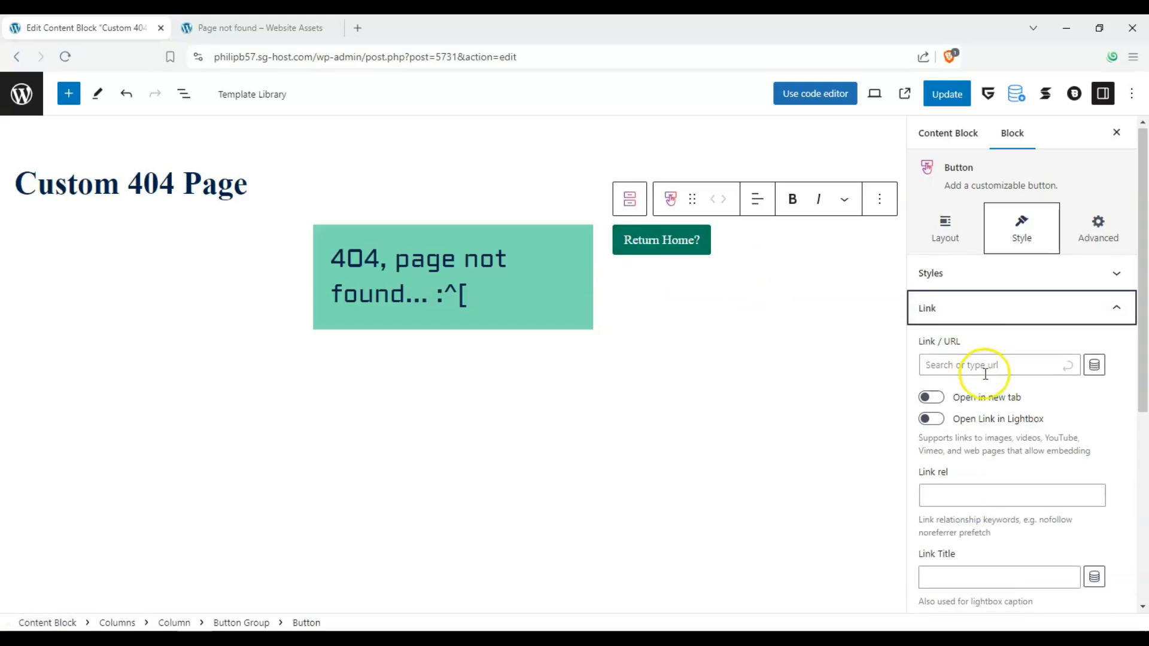
scroll(981, 371, "down", 3)
left_click(975, 444)
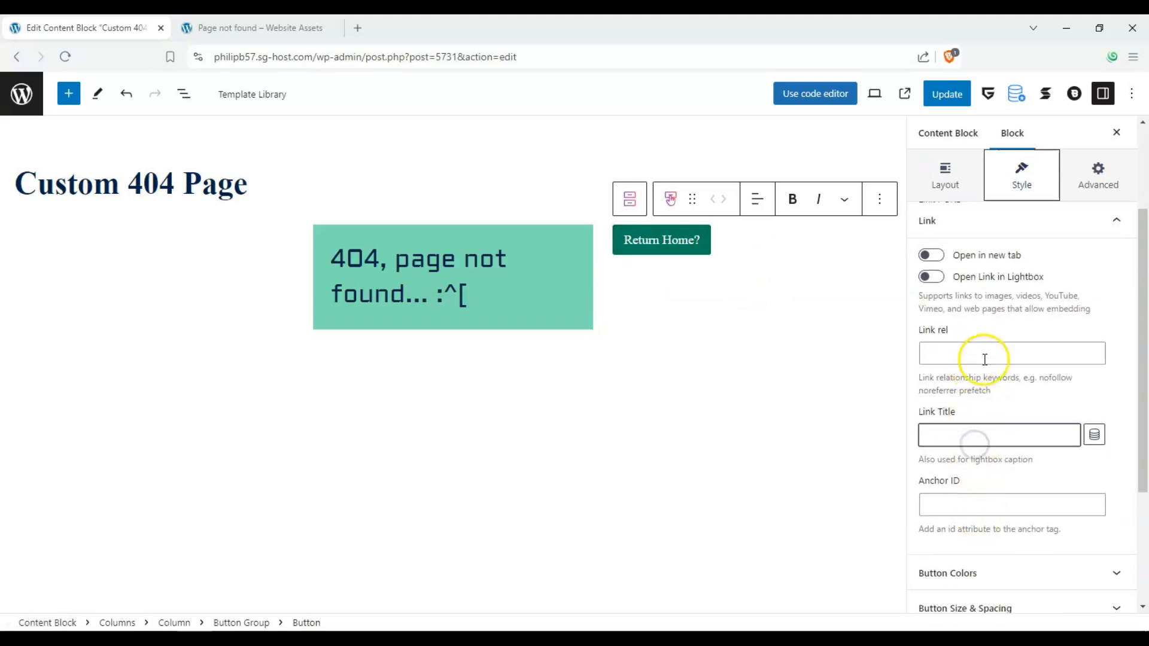
scroll(981, 362, "up", 2)
left_click(981, 323)
key("ctrl+v")
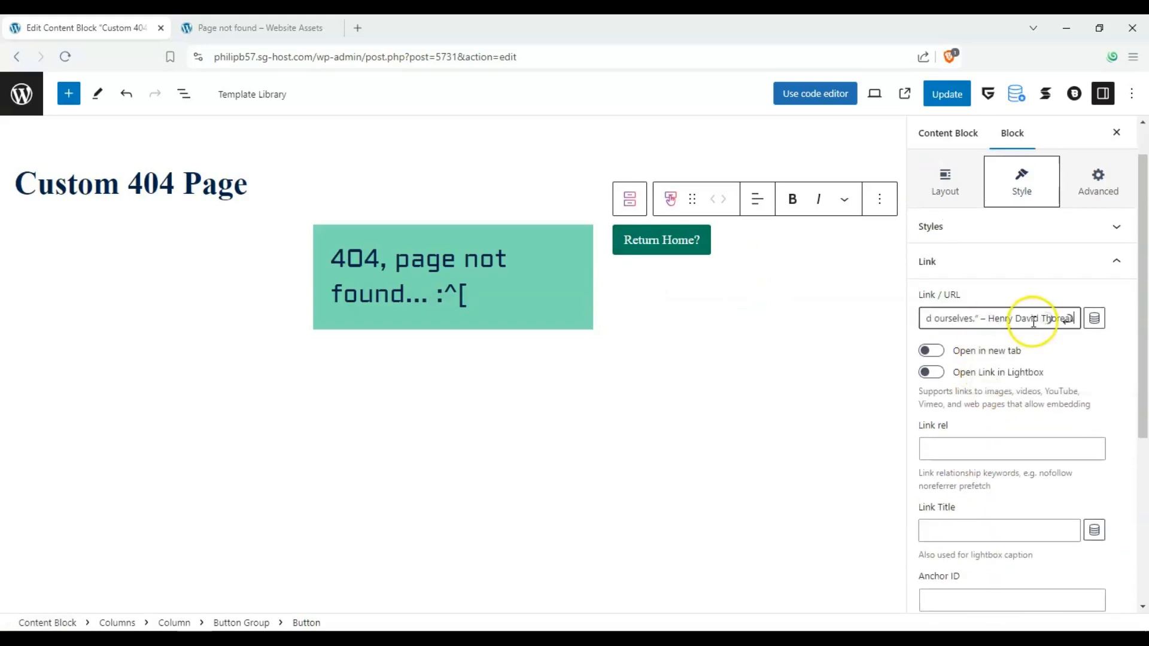
left_click(1068, 318)
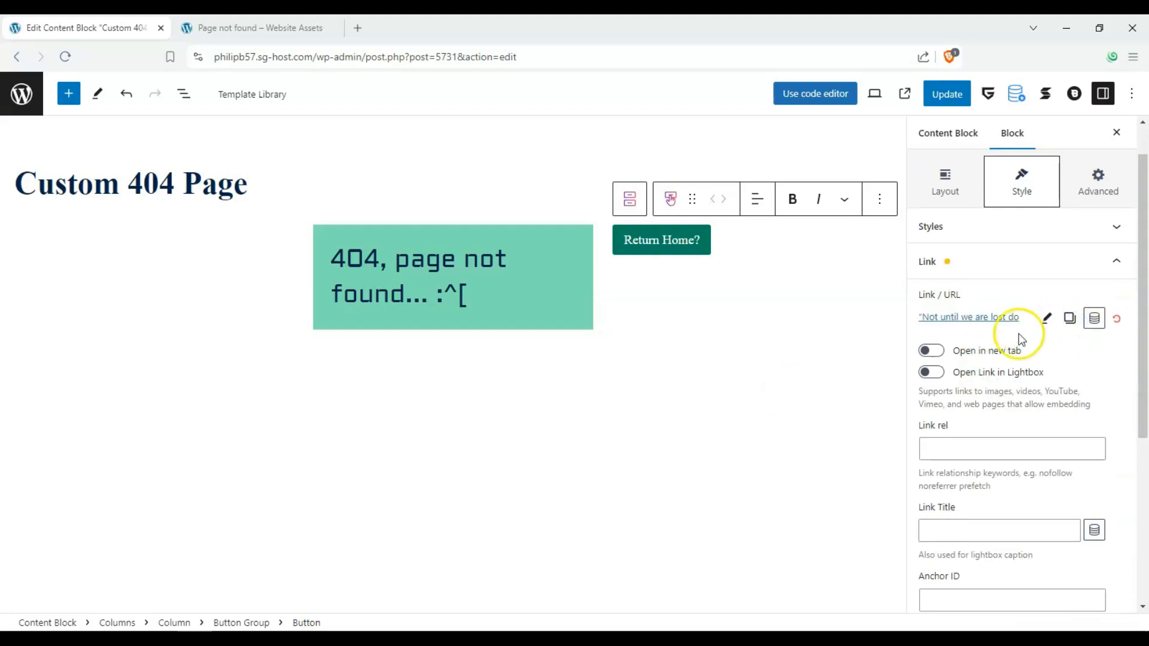
key("ctrl+z")
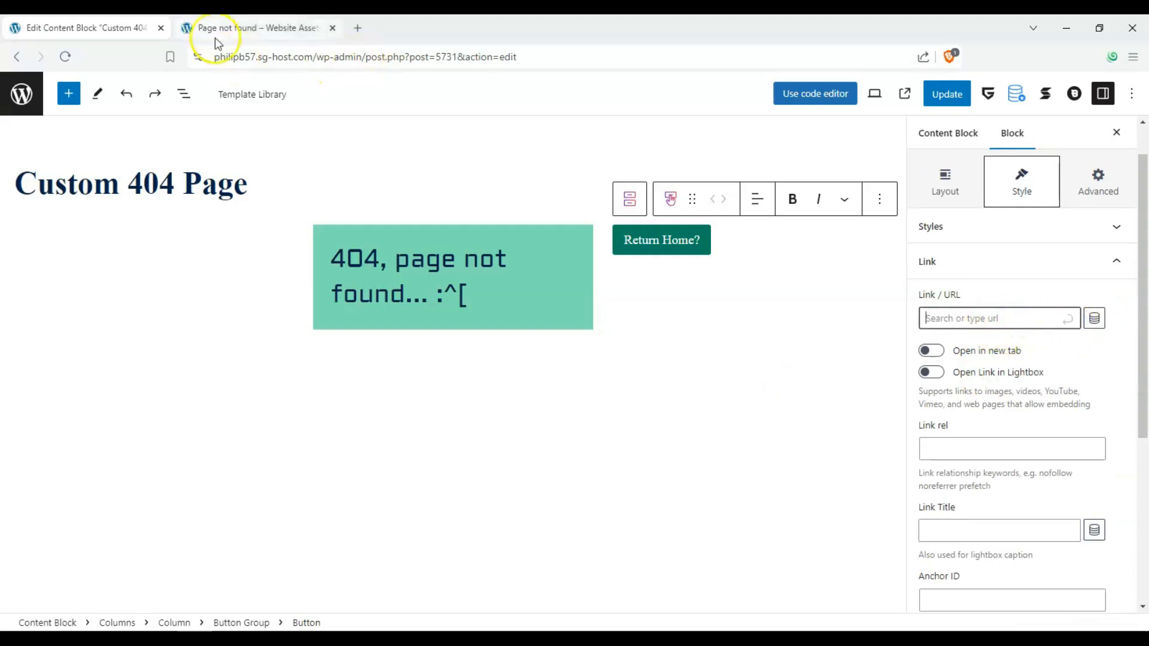
Link the Return Home? button to the site's home URL, copied from the base part of the current page's address
left_click_drag(213, 57, 331, 65)
key("ctrl+c")
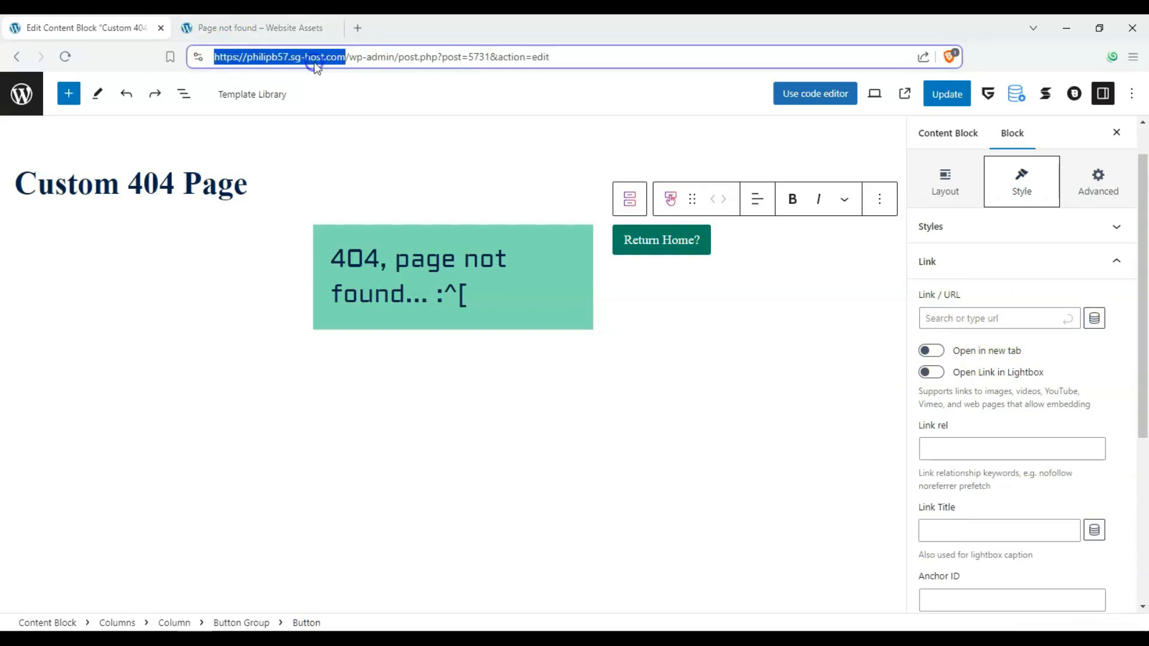
left_click(965, 318)
key("ctrl+v")
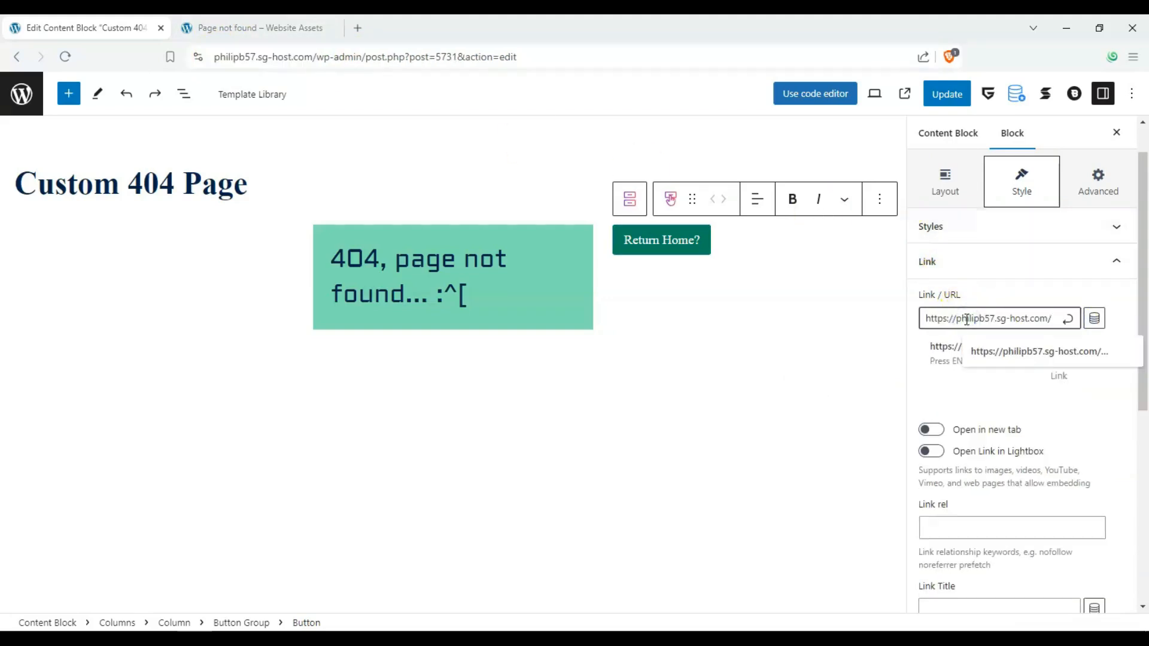
key("Return")
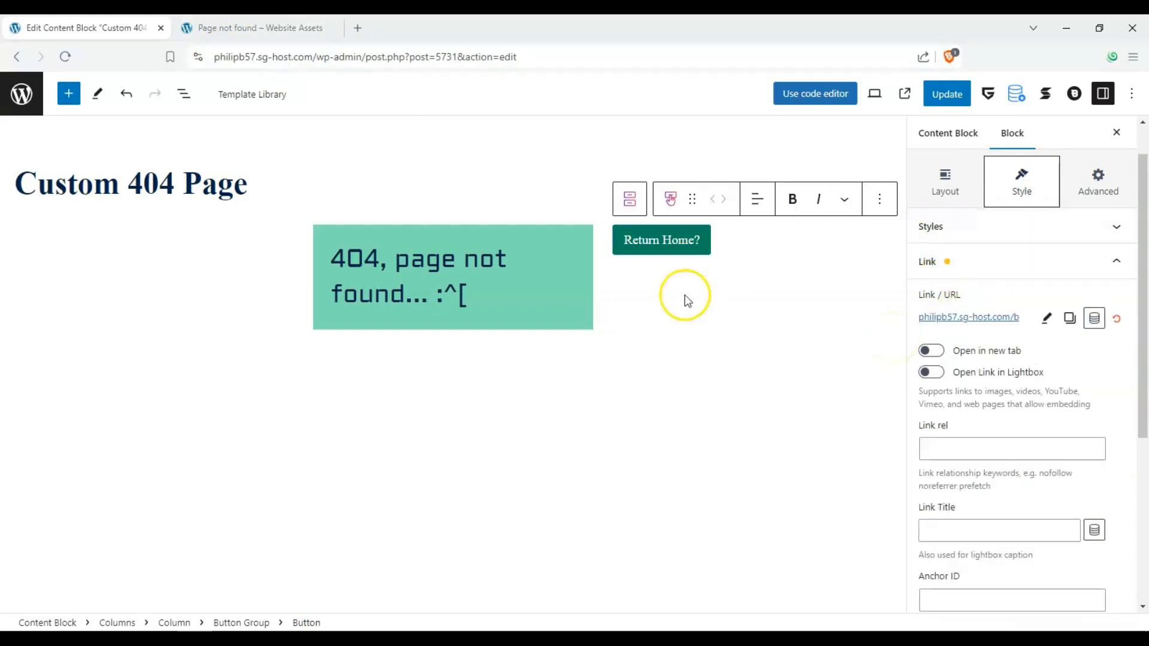
Set the block paddings of the Return Home? button to 91 px
left_click(957, 236)
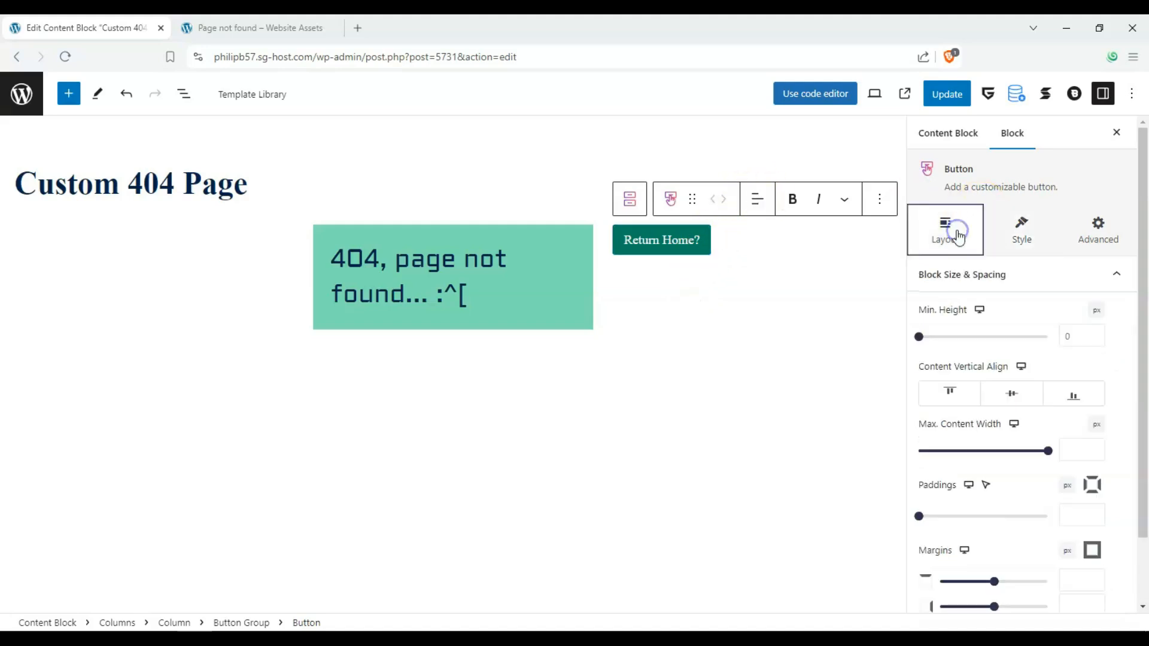
scroll(987, 335, "down", 2)
left_click_drag(920, 440, 977, 447)
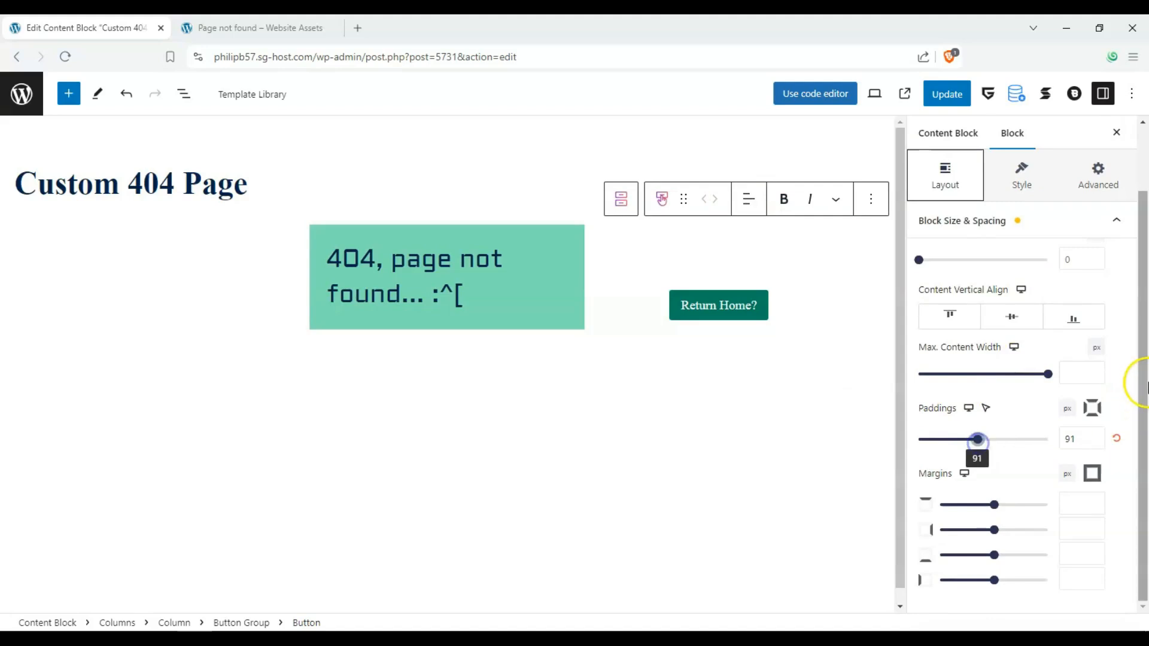
Give the Return Home? button the house-with-flag icon, found by searching the icons for "home"
left_click(1032, 176)
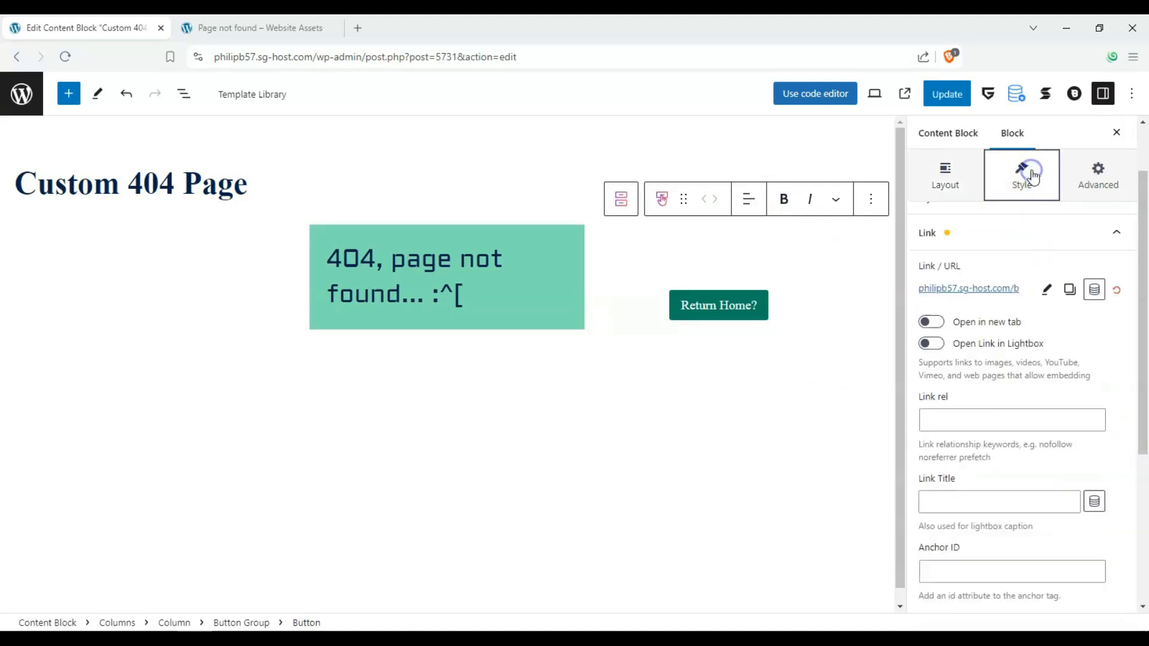
scroll(1051, 351, "down", 5)
left_click(1106, 496)
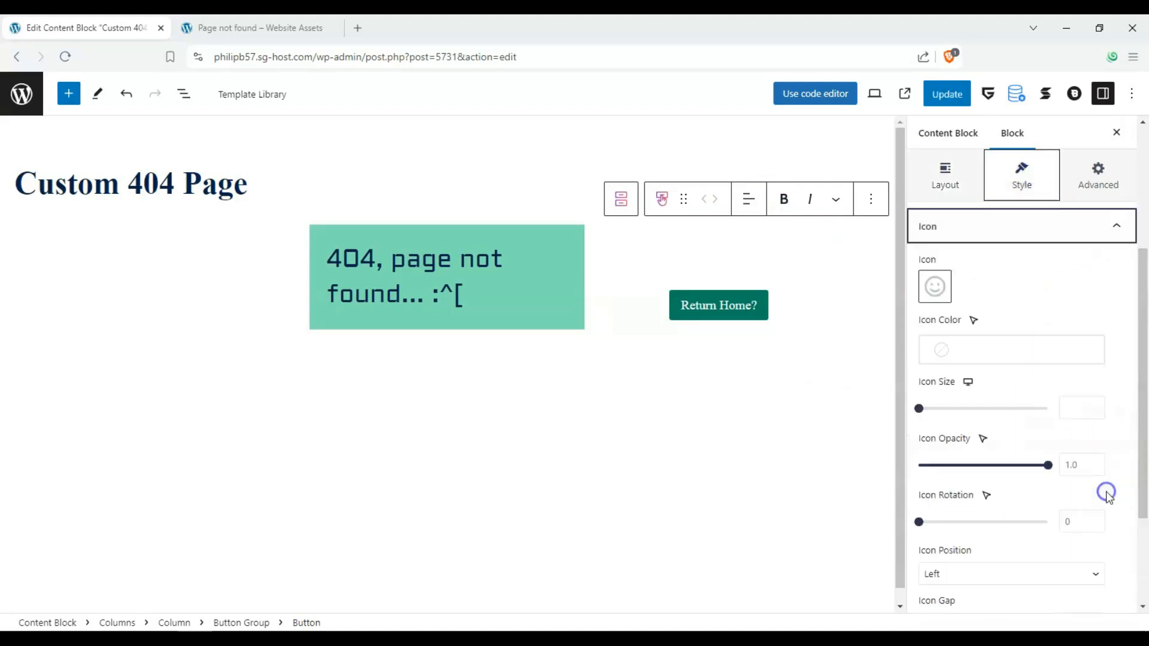
left_click(935, 286)
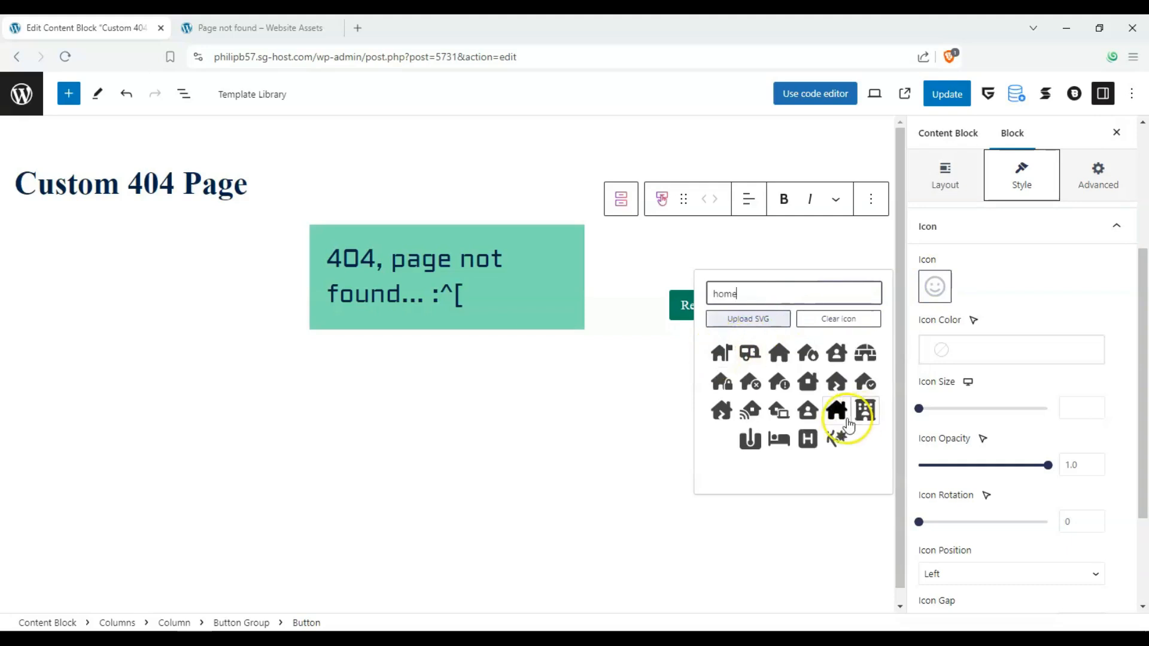
left_click(717, 354)
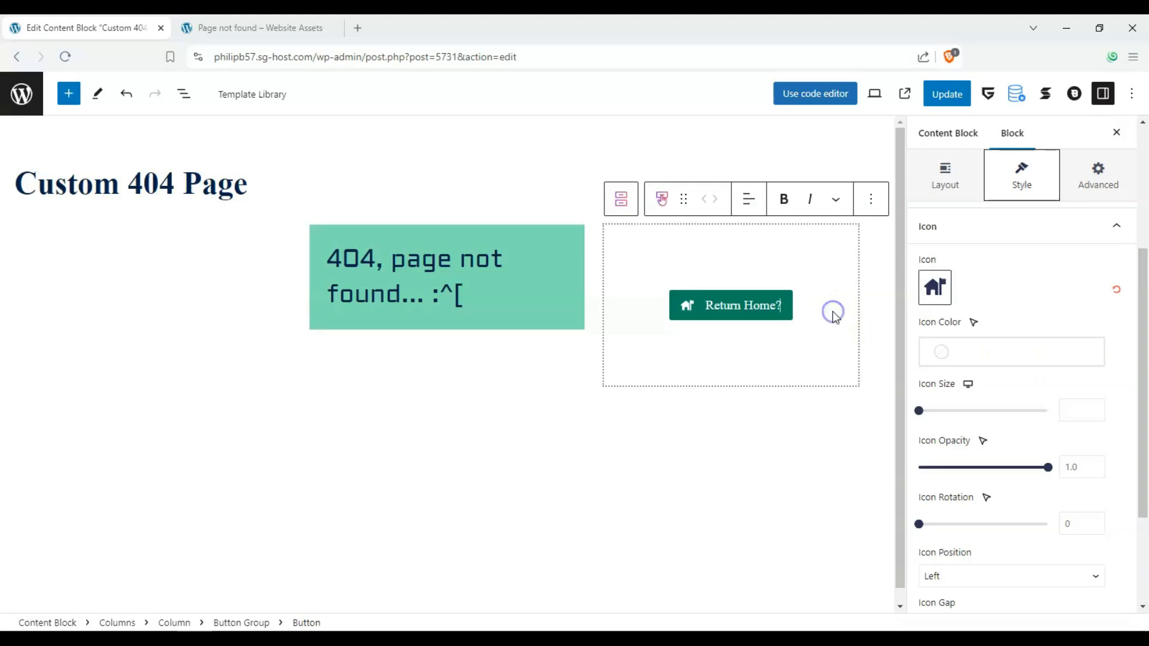
Enable a background for the button block and color it dark slate green from the theme palette
left_click(1116, 233)
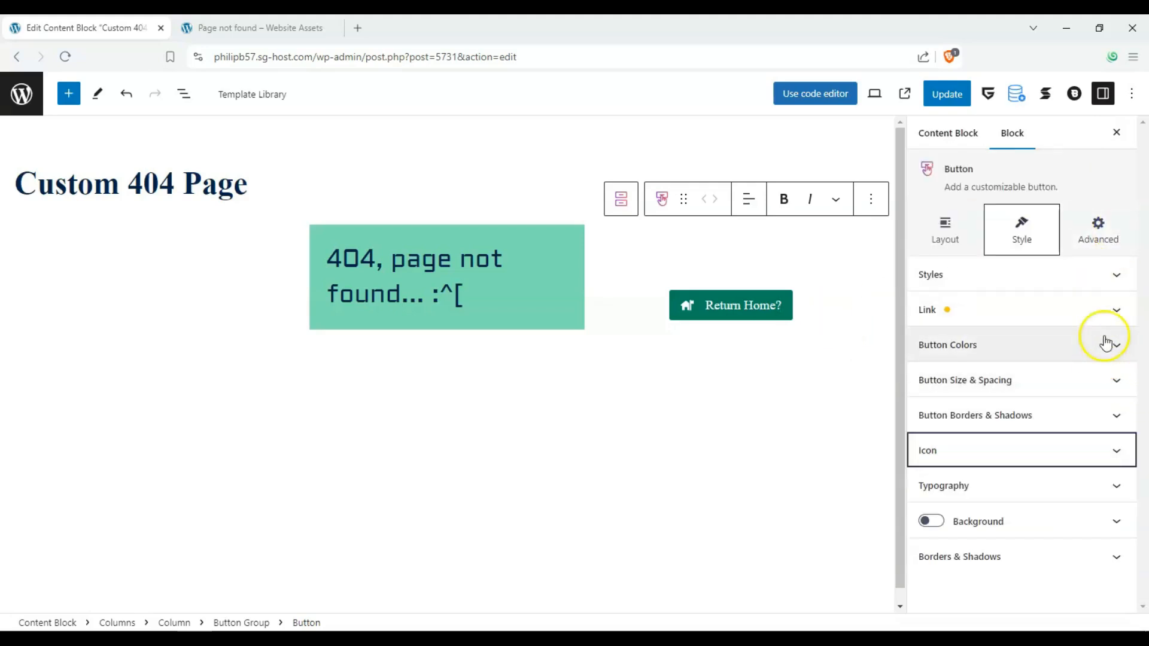
left_click(1118, 277)
left_click(1119, 277)
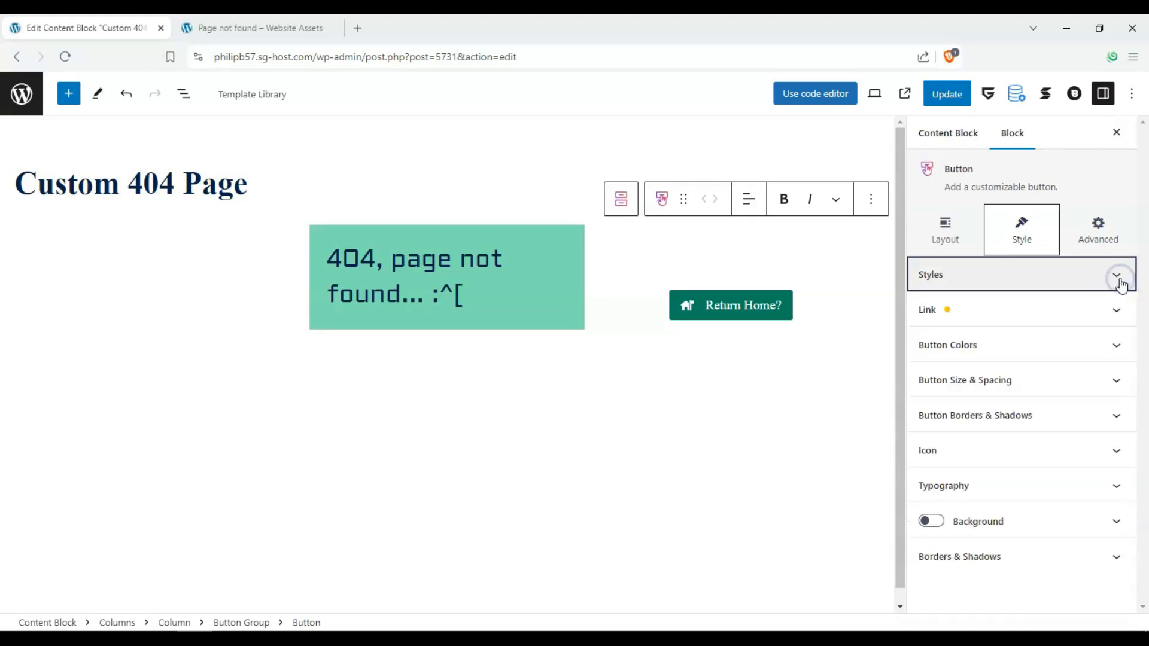
left_click(931, 521)
left_click(1113, 522)
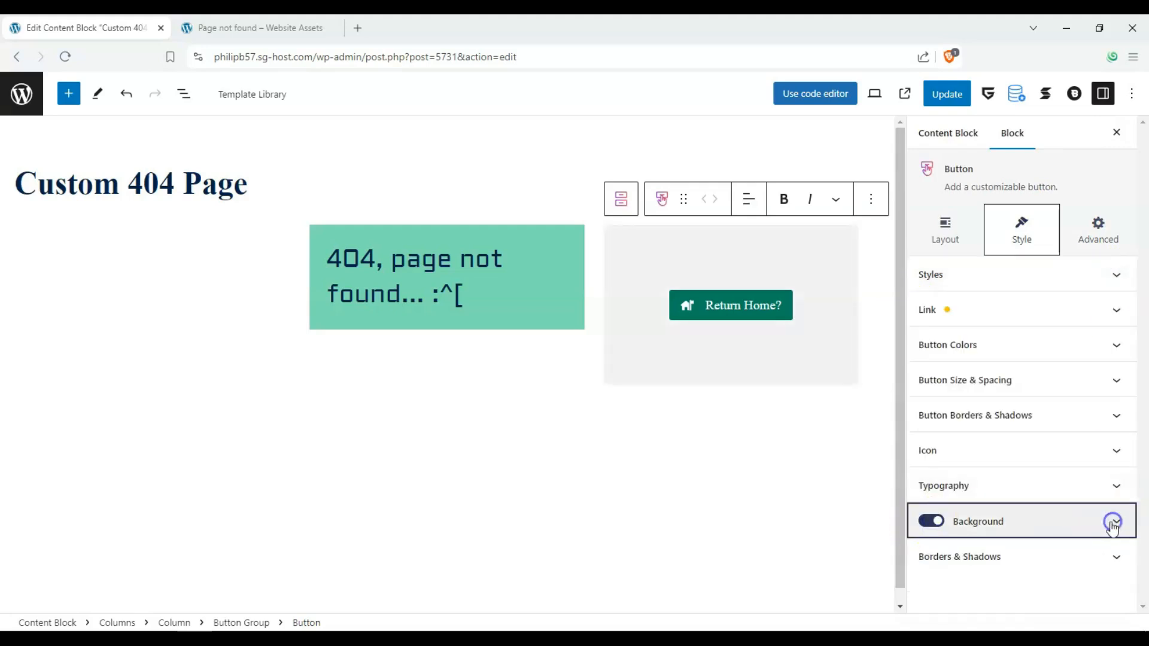
left_click(1112, 522)
scroll(977, 469, "down", 3)
left_click(979, 446)
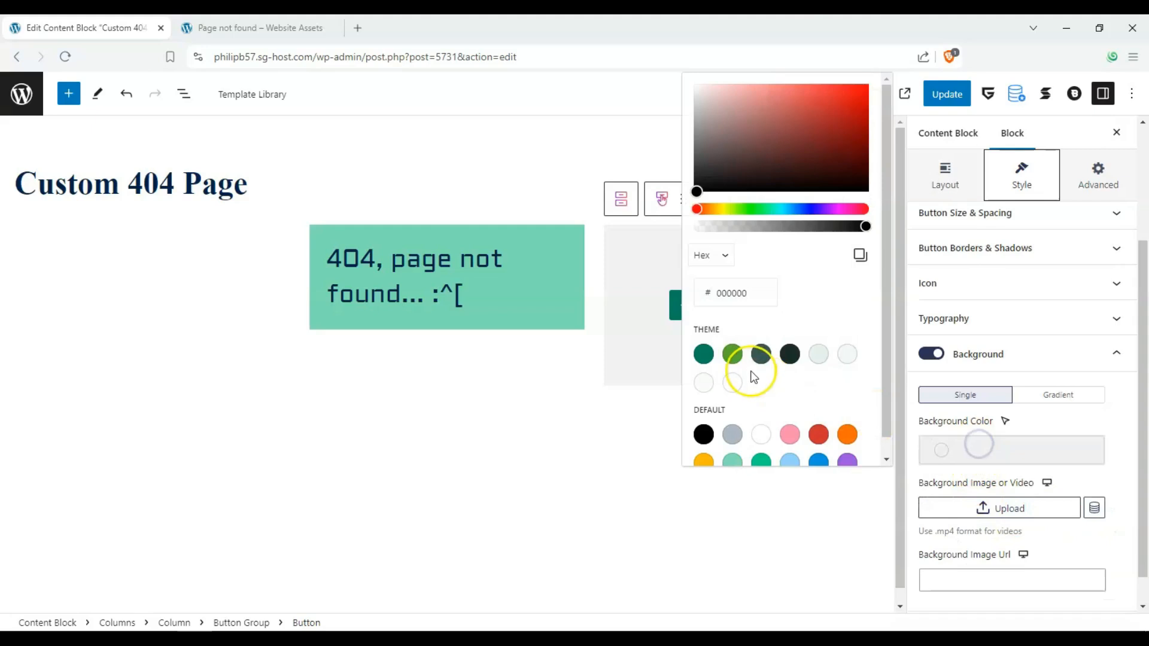
left_click(760, 359)
Insert a Stackable Blockquote block with the Default layout in the first column
left_click(367, 371)
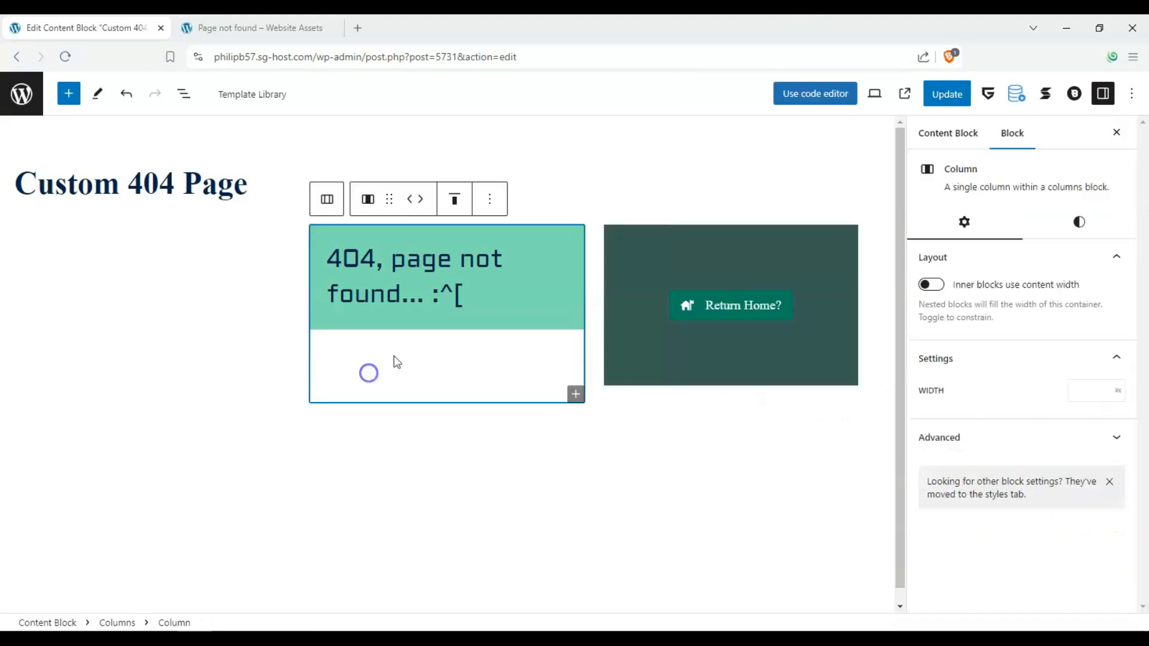
left_click(212, 330)
left_click(128, 245)
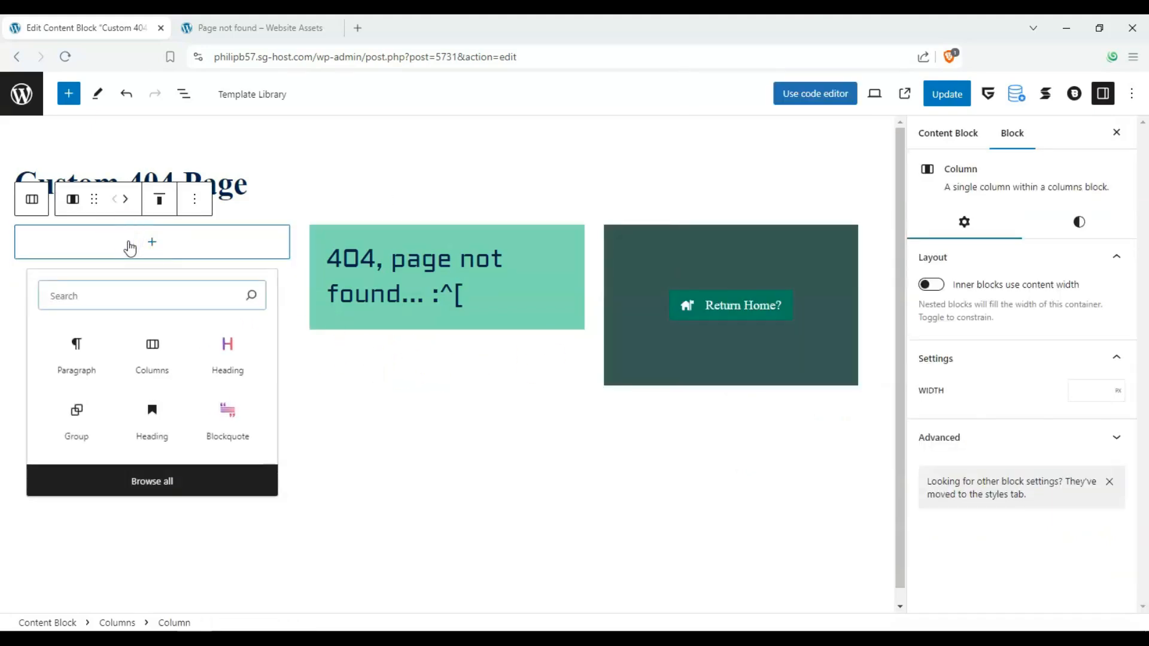
left_click(237, 426)
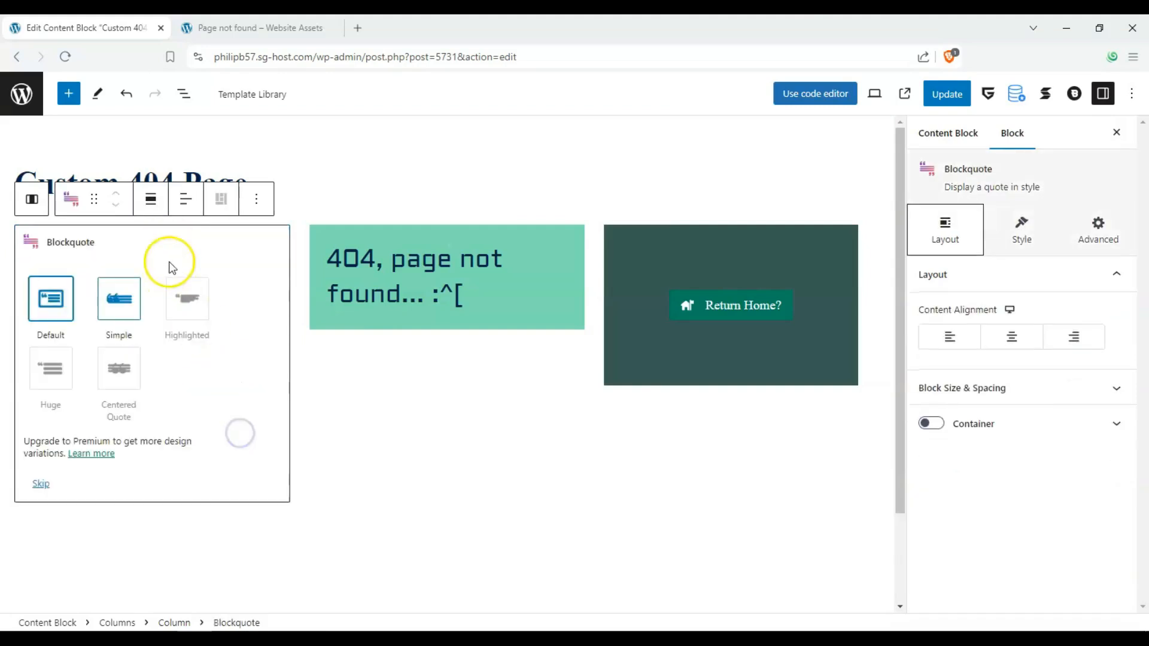
left_click(49, 307)
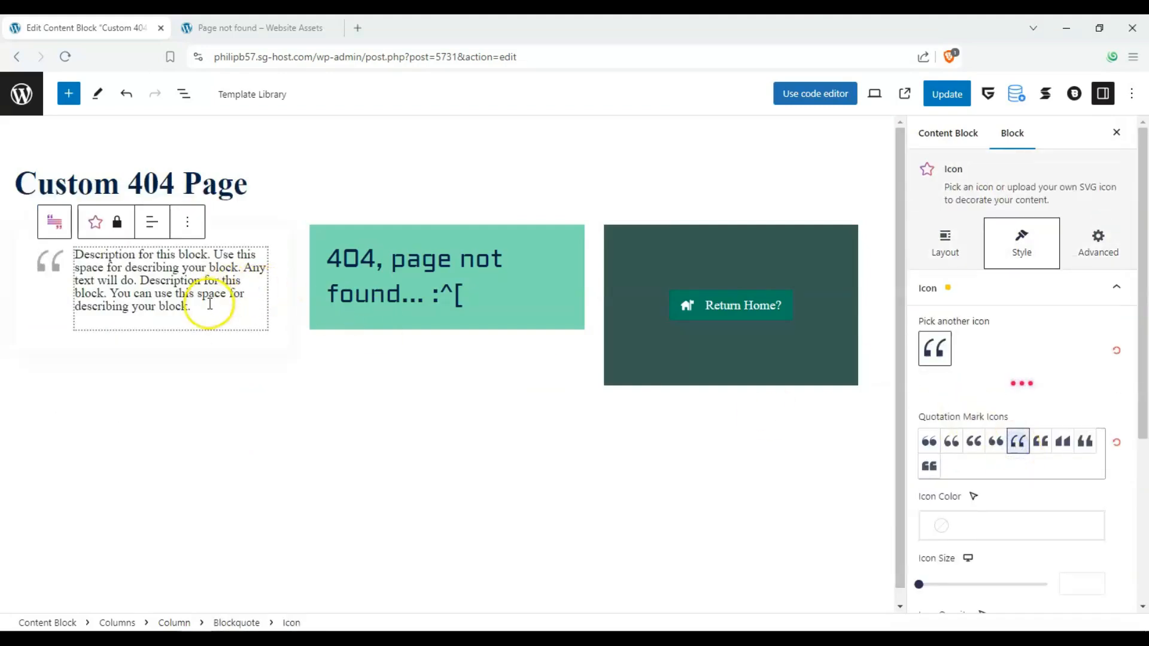
Replace the blockquote's placeholder text with “Not until we are lost do we begin to understand ourselves.” – Henry David Thoreau
triple_click(87, 254)
type("\"Not until we are lost do we begin to understand ourselves.\" – Henry David Thoreau")
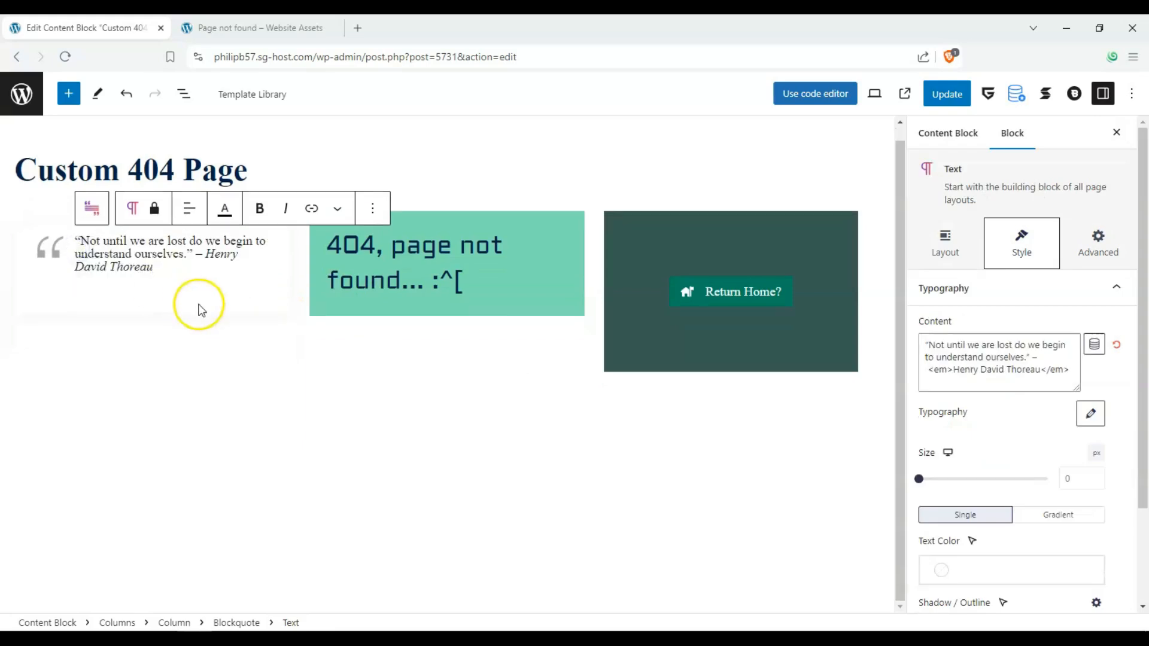
left_click(234, 348)
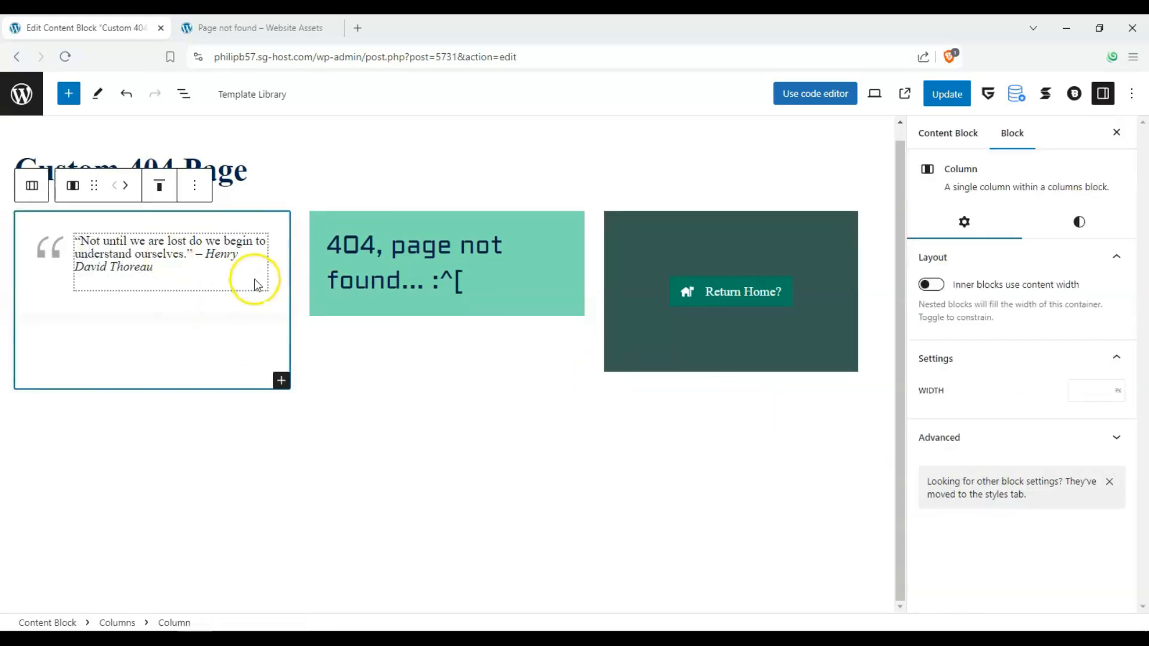
Save the Custom 404 Page content block and load the nonexistent address /lkiyf789o on the live site to check the template
left_click(443, 466)
left_click(954, 101)
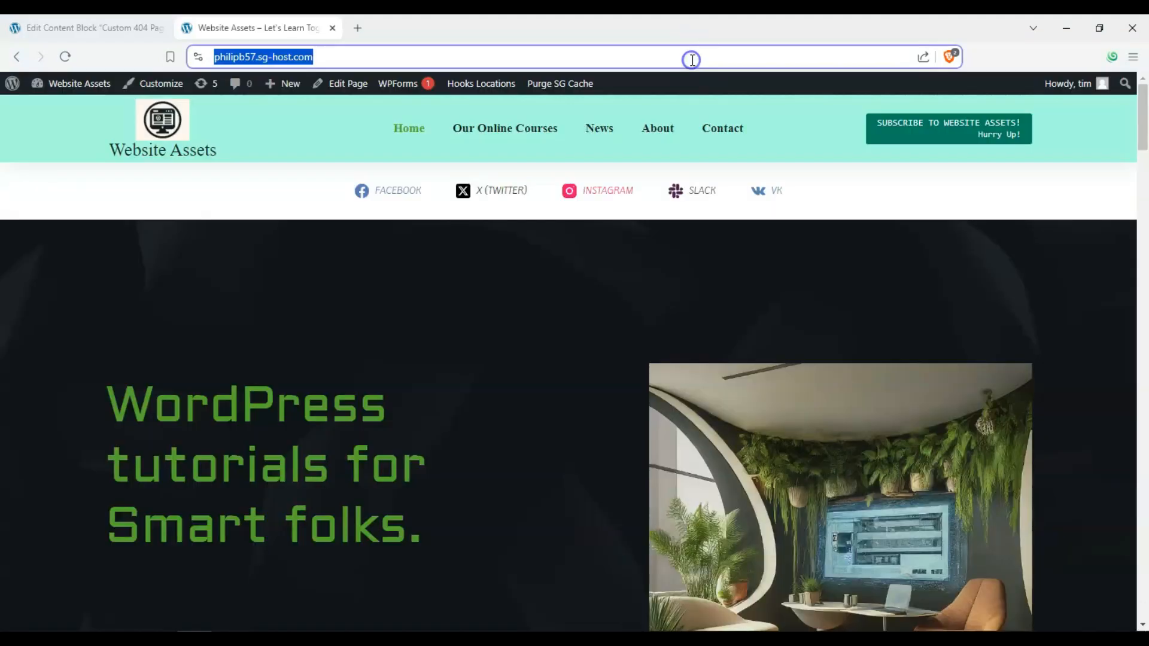
left_click(692, 60)
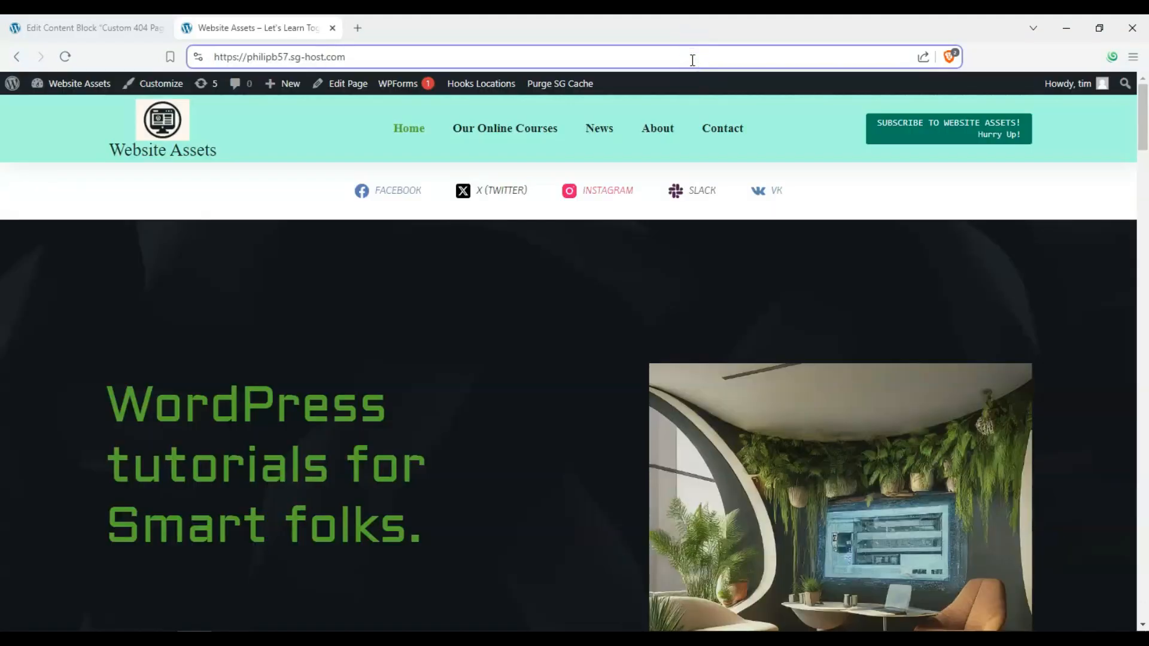
type("/lkiyf789o")
key("Return")
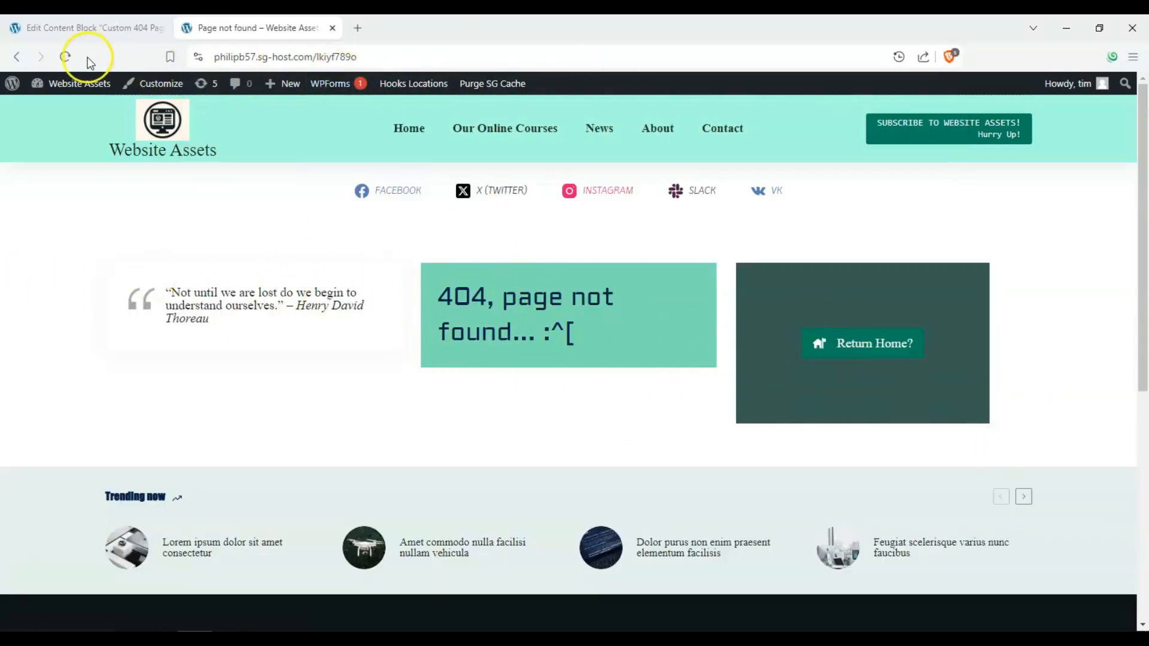
Leave the Custom 404 Page editor and return to the Content Blocks list
left_click(101, 28)
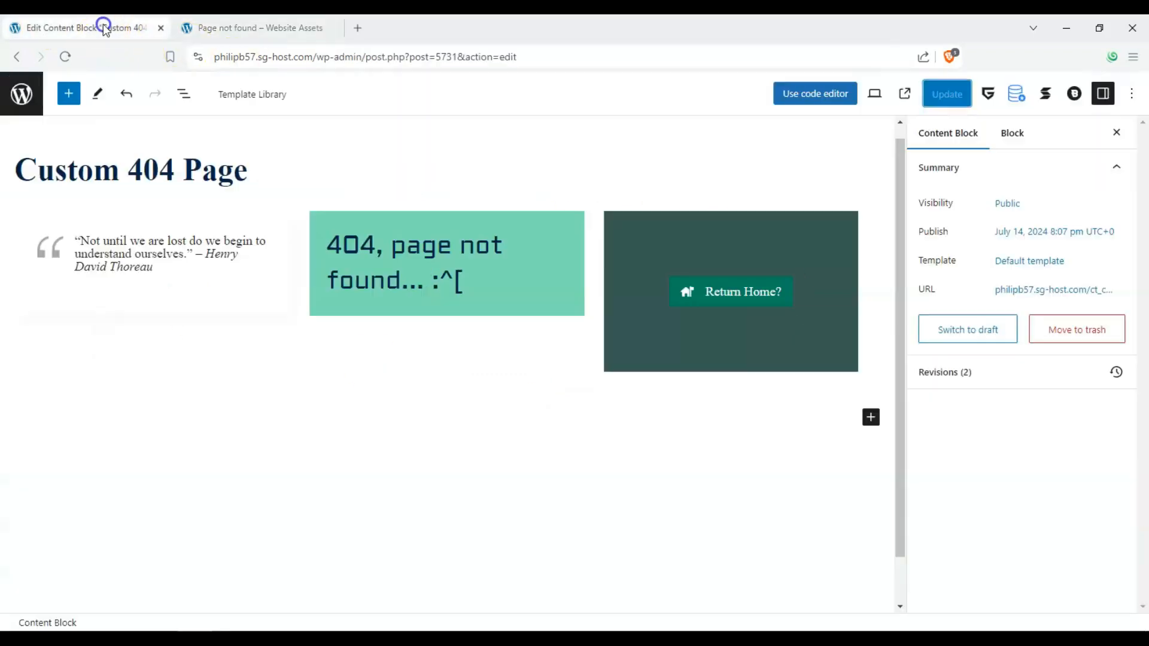
left_click(290, 28)
left_click(48, 28)
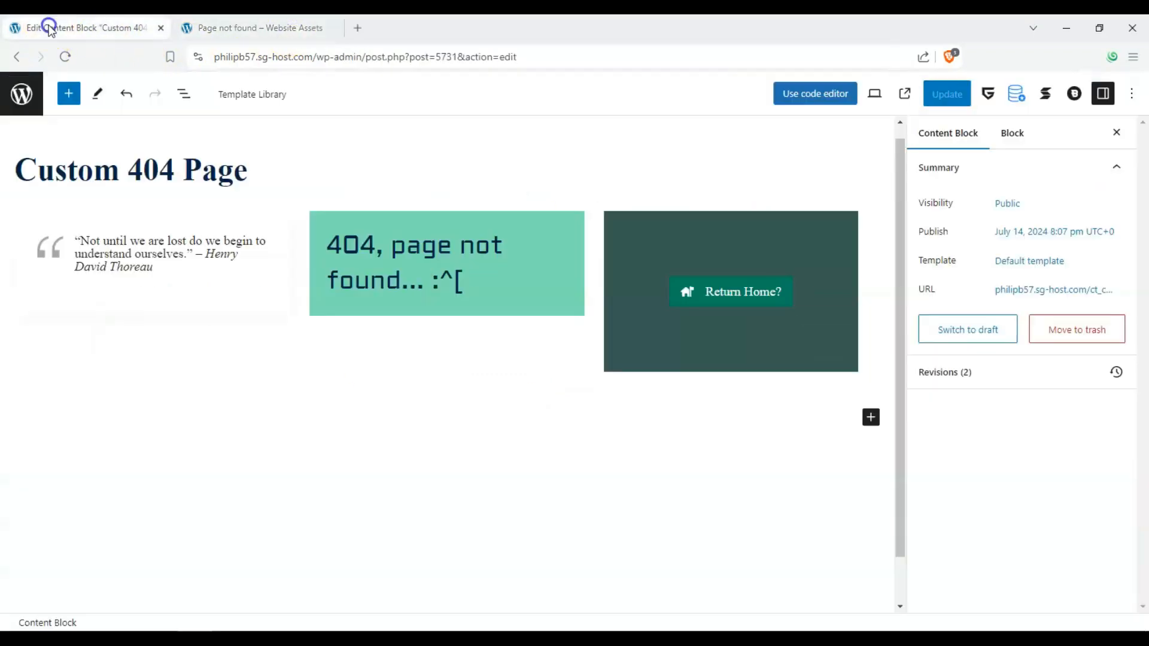
left_click(21, 94)
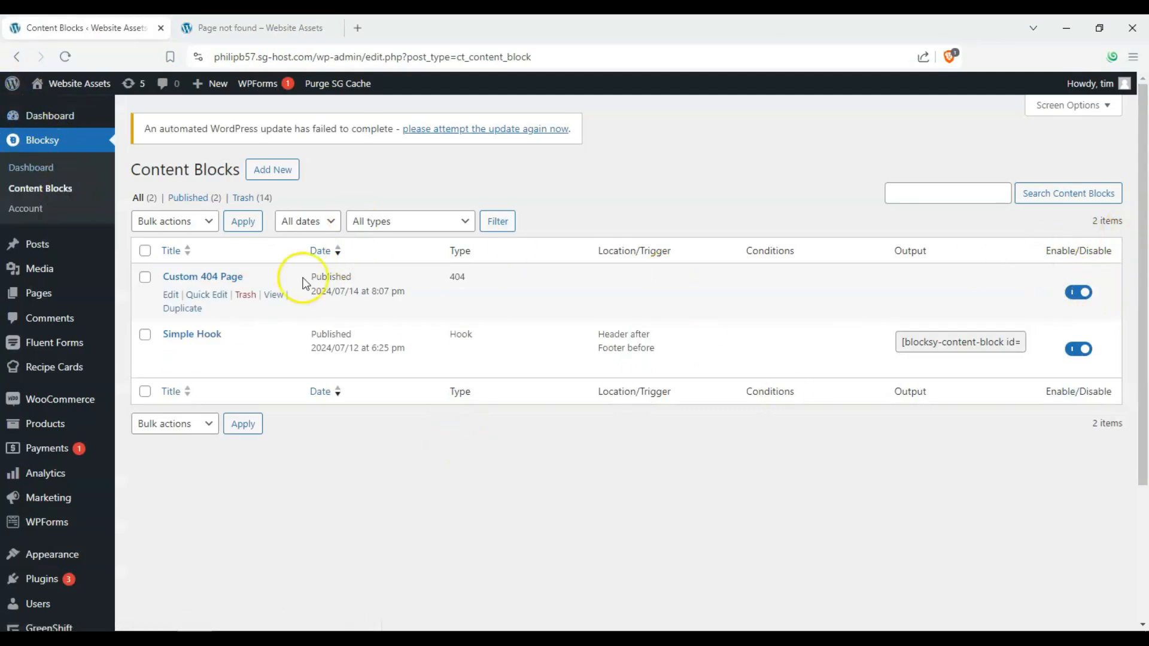
Disable the Custom 404 Page content block and reload the missing page on the live site to compare
left_click(1080, 296)
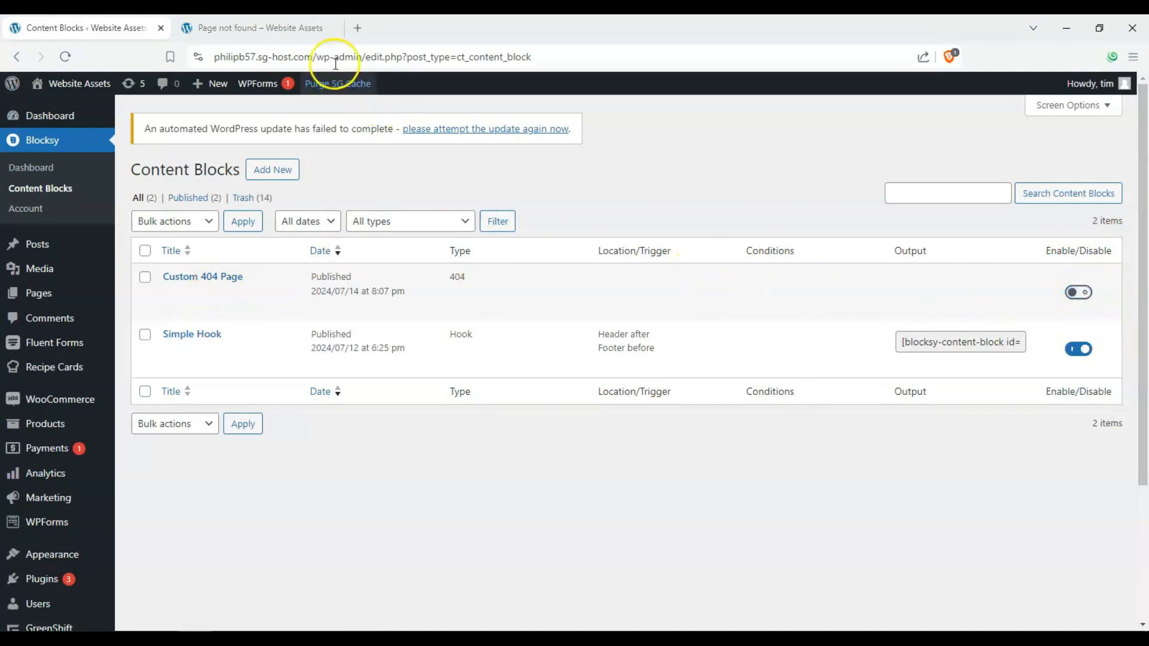
left_click(264, 37)
left_click(276, 56)
key("Return")
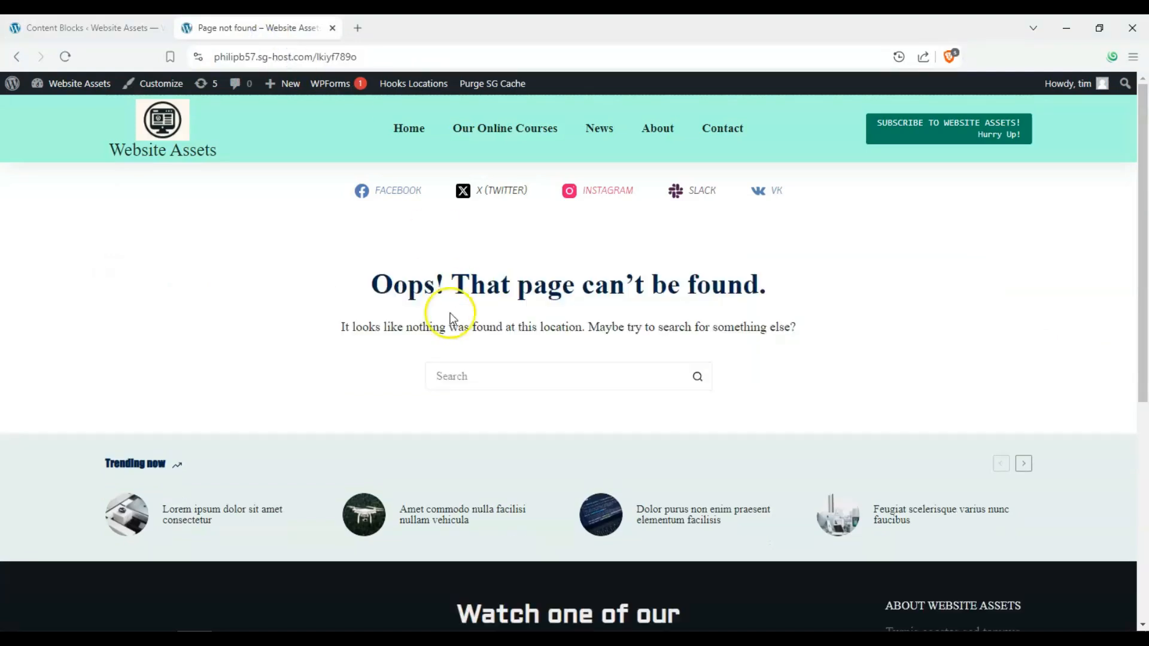
Re-enable the Custom 404 Page content block and refresh the missing page on the live site
left_click(127, 27)
left_click(1078, 292)
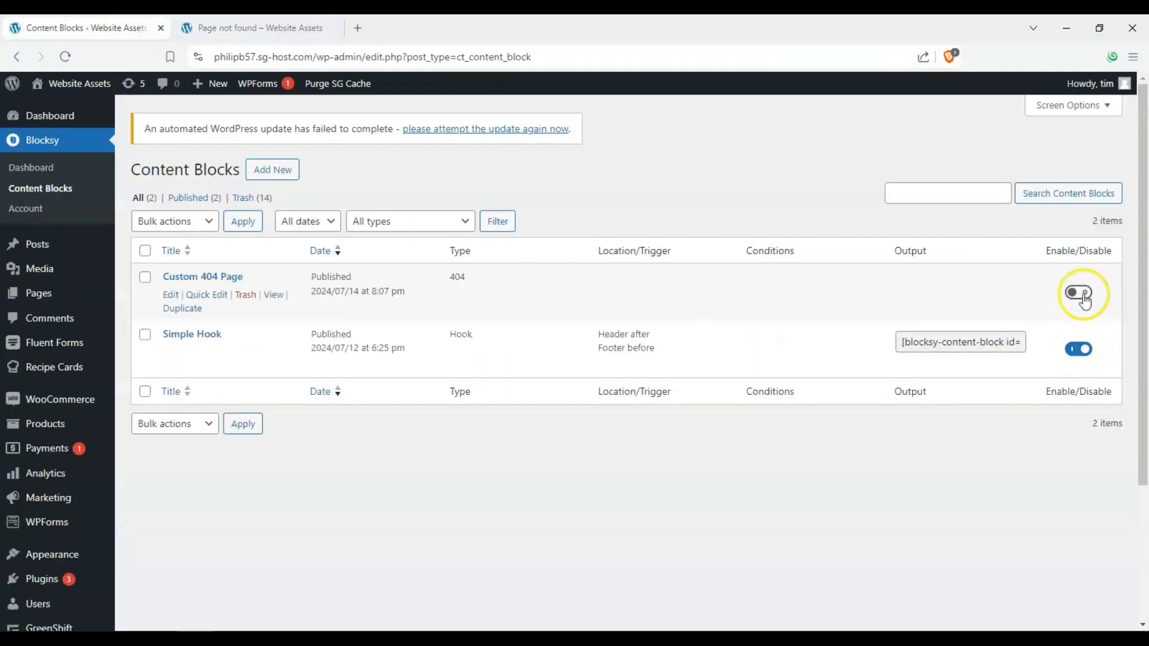
left_click(283, 36)
left_click(65, 57)
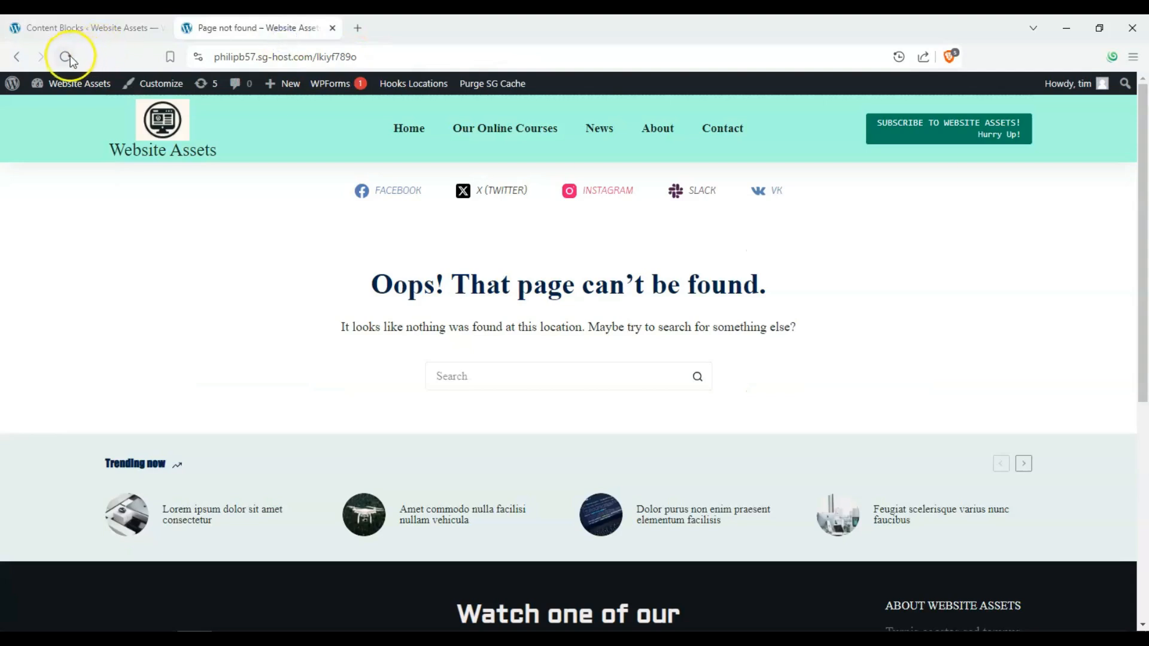